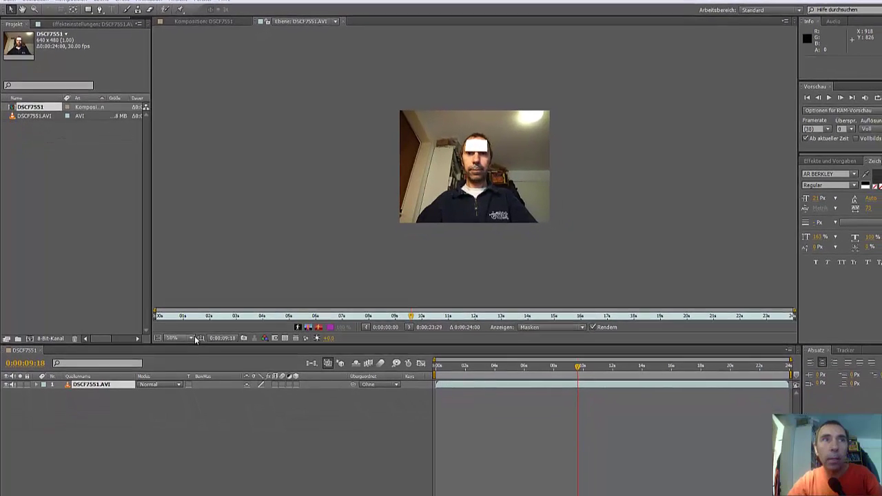
Set the layer viewer's magnification to 100% to show the webcam footage at full size.
click(206, 382)
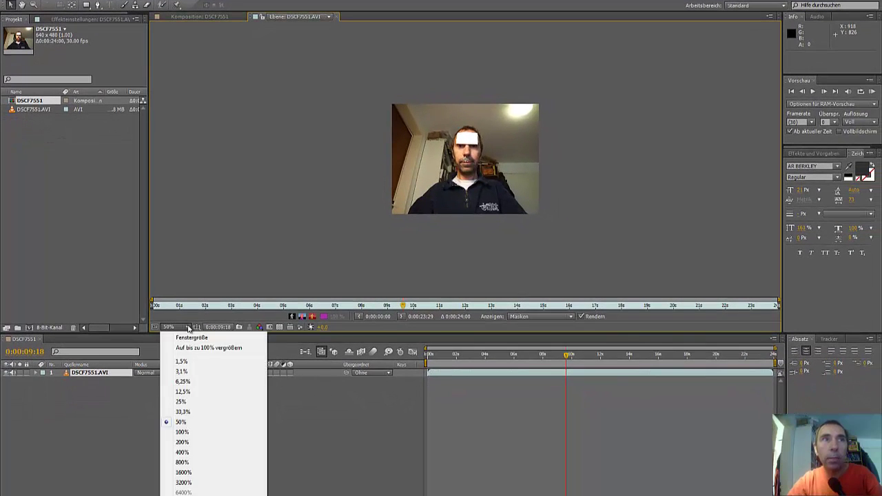
click(183, 432)
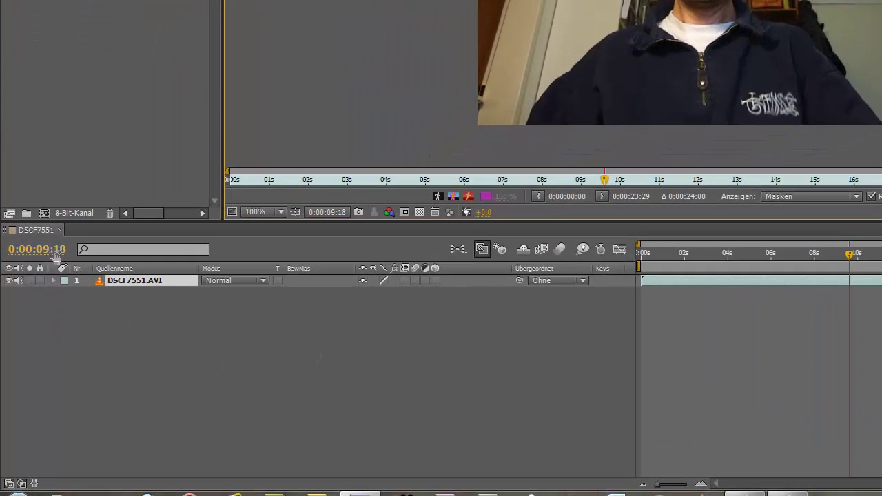
Move the current-time indicator back to about 0:00:08:08, where the note sits on the forehead.
drag(57, 256, 27, 255)
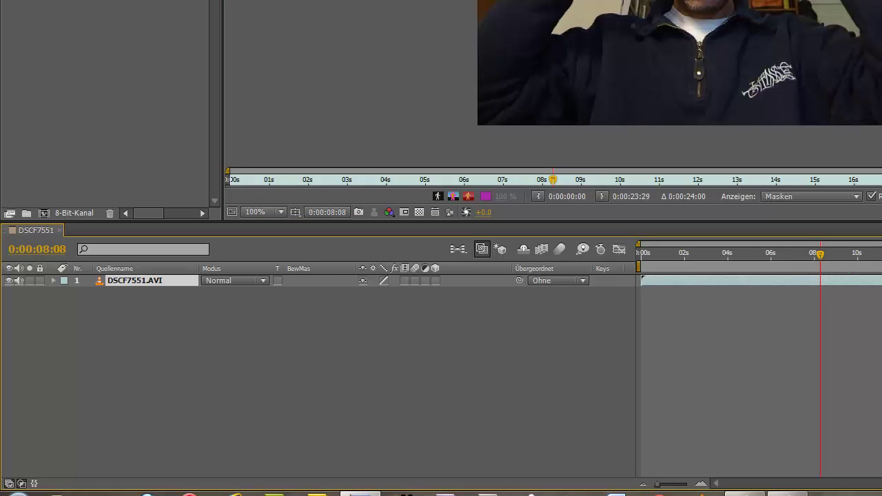
click(802, 230)
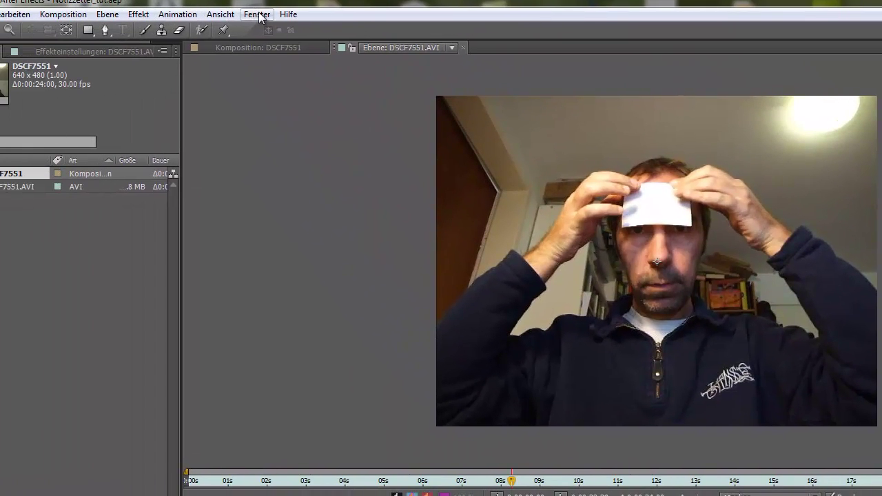
Open the Tracker panel from the Fenster menu, then bring up the Ebene > Neu choices.
click(221, 13)
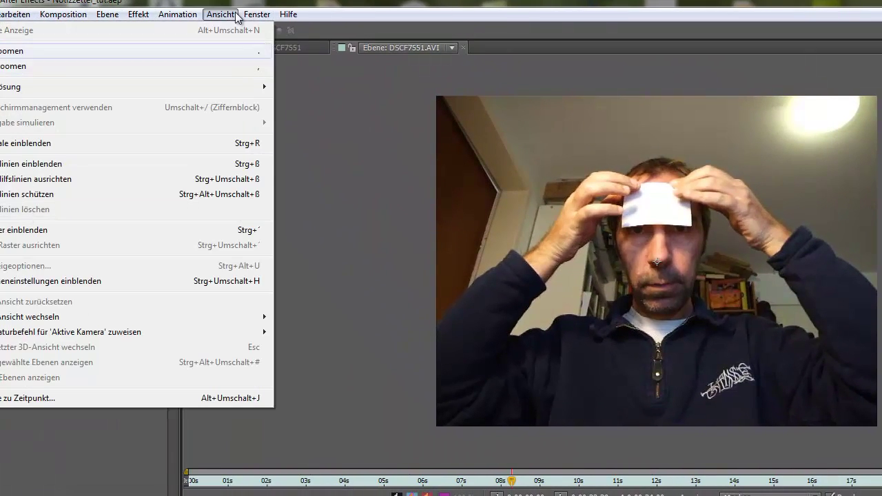
mouse_move(257, 13)
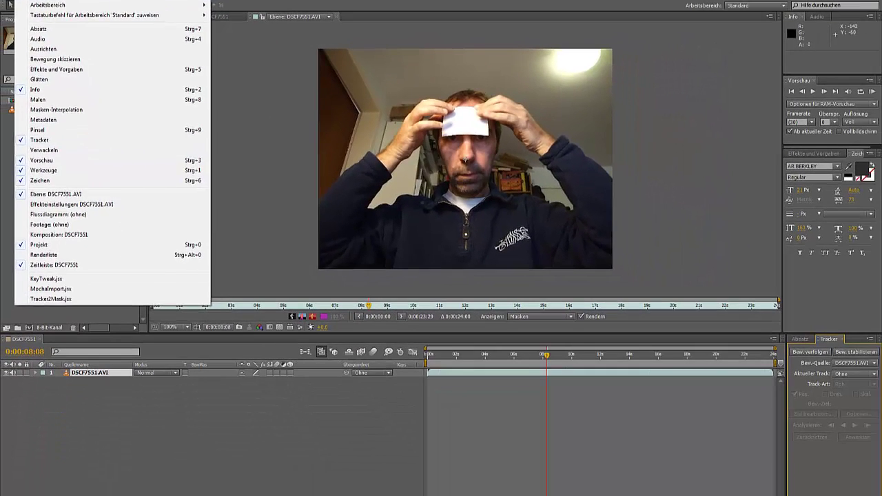
click(39, 140)
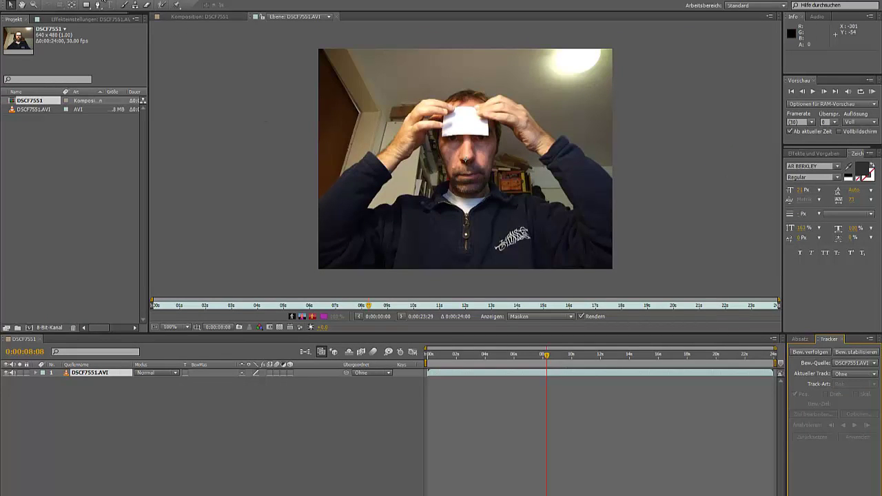
click(28, 0)
Add an Einstellungsebene (adjustment layer) above DSCF7551.AVI and rename it 'track'.
mouse_move(100, 9)
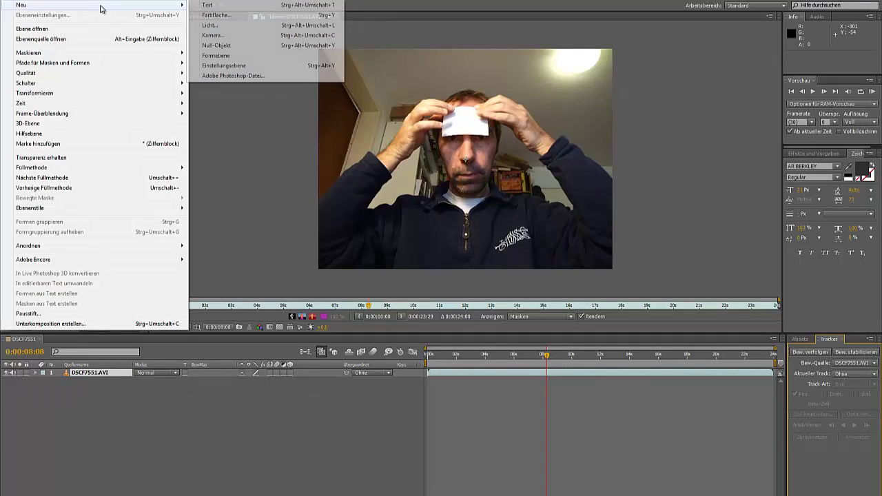
click(246, 66)
right_click(116, 373)
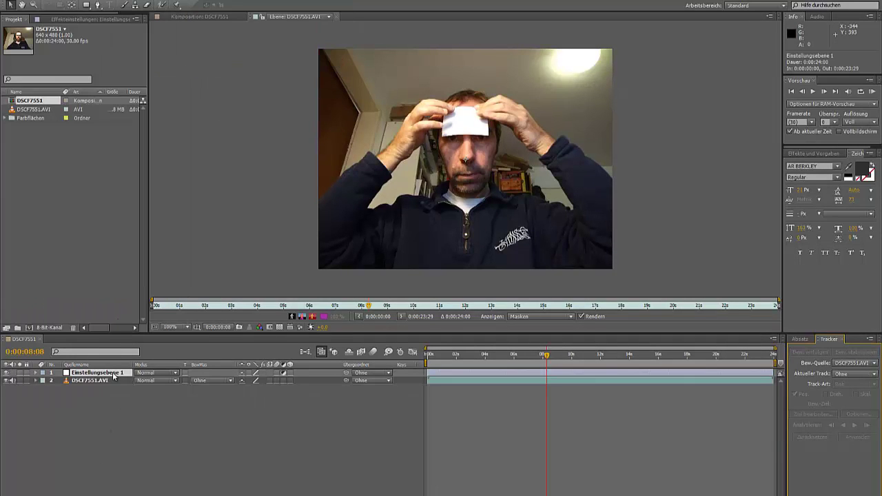
click(138, 367)
key(BackSpace)
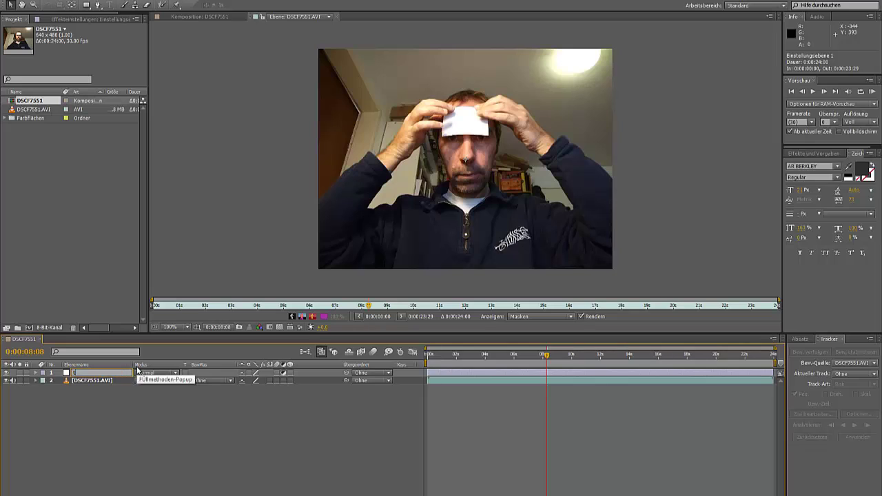
text(track)
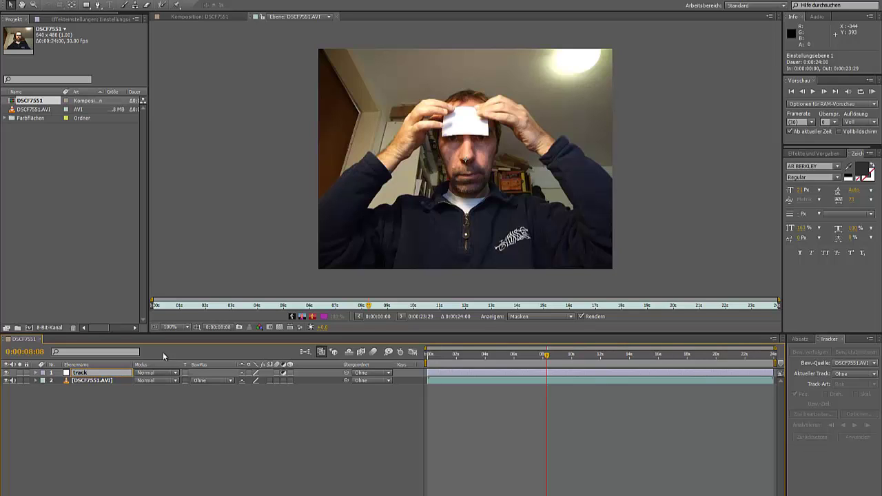
click(123, 402)
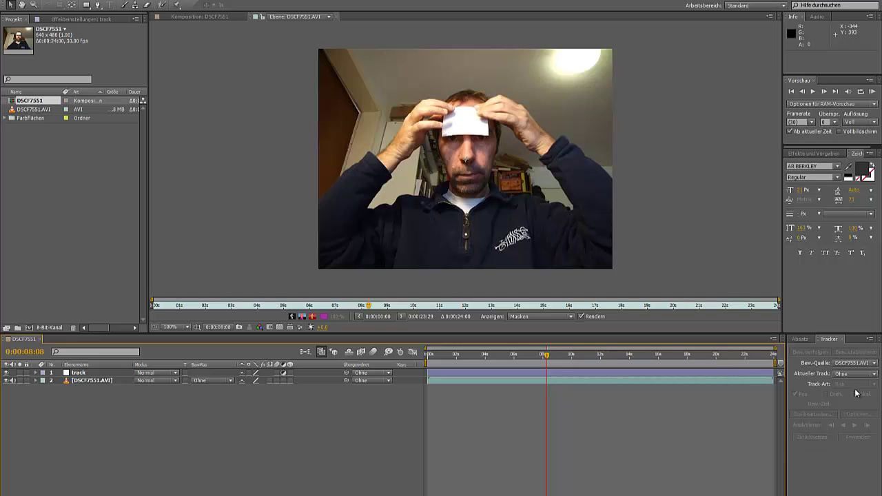
Start a position-and-rotation motion track on DSCF7551.AVI, keeping the track layer as target.
click(510, 221)
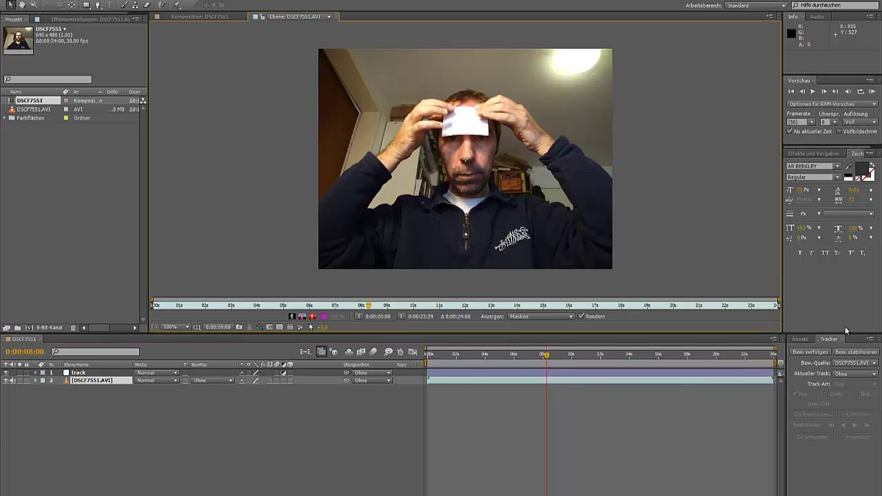
click(813, 353)
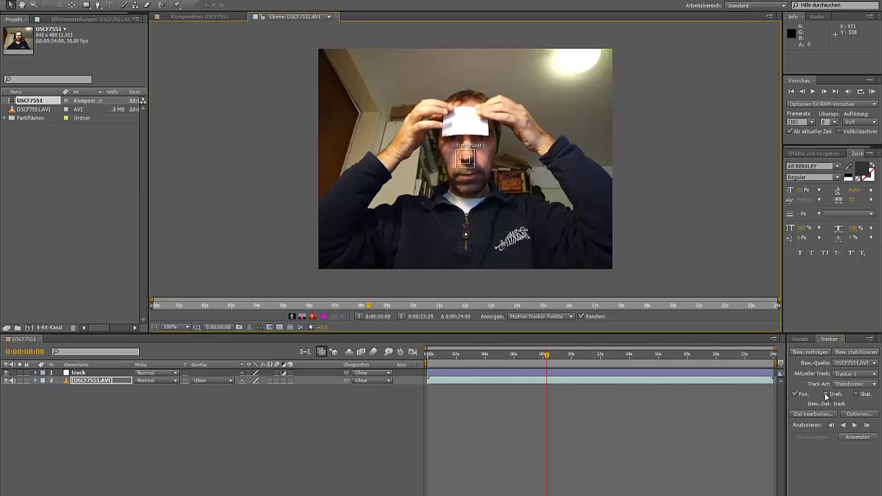
click(827, 394)
click(824, 414)
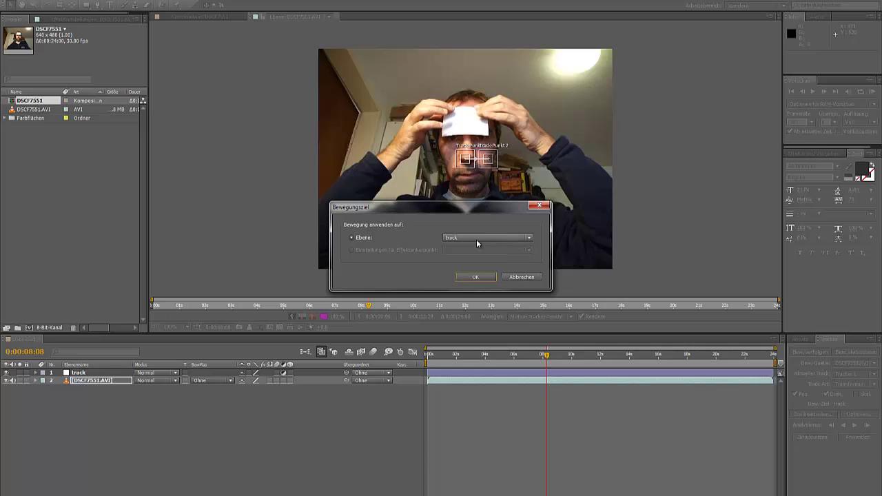
click(517, 277)
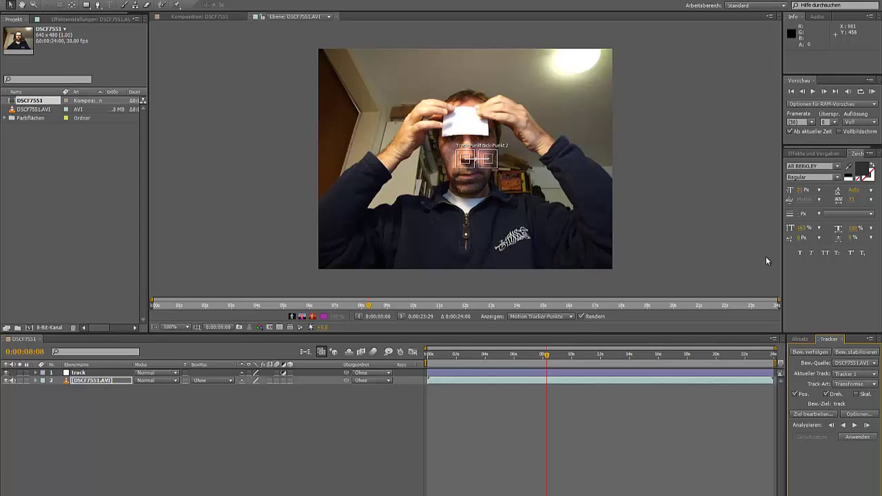
Place Track Point 1 on the note's left end and Track Point 2 on its right end.
drag(466, 166, 447, 145)
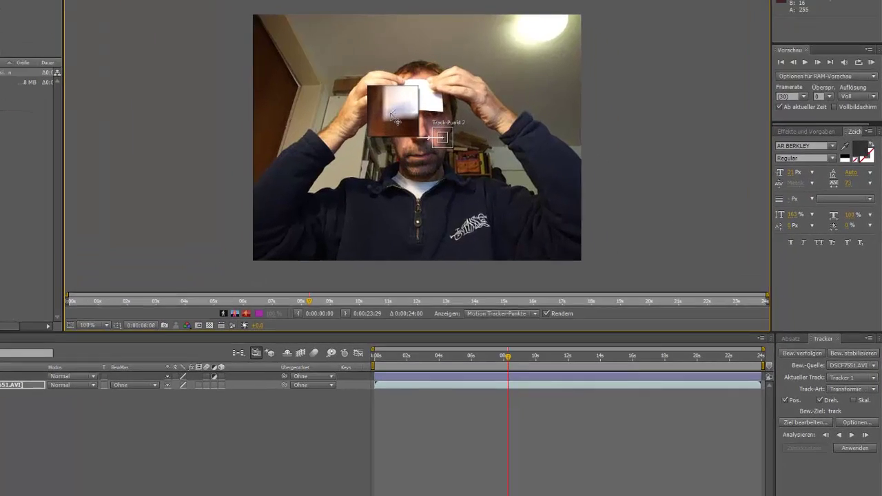
drag(398, 122, 396, 118)
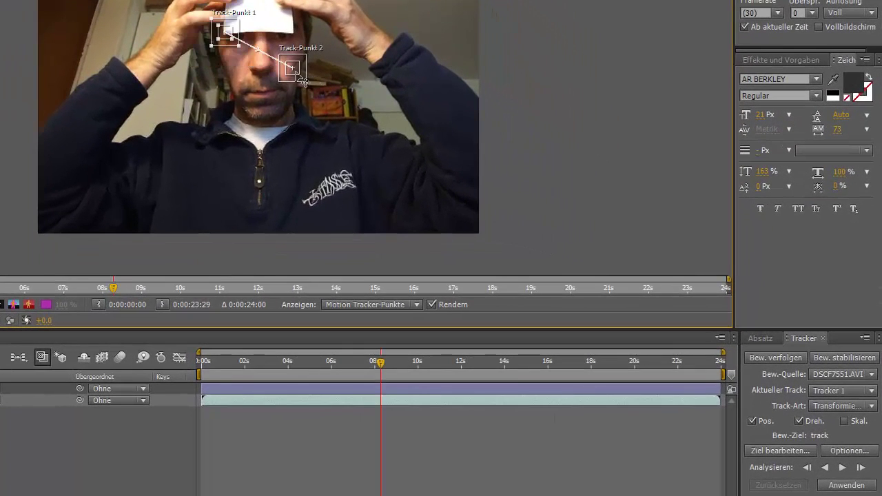
mouse_move(298, 75)
mouse_down()
mouse_move(302, 44)
mouse_move(292, 31)
mouse_up()
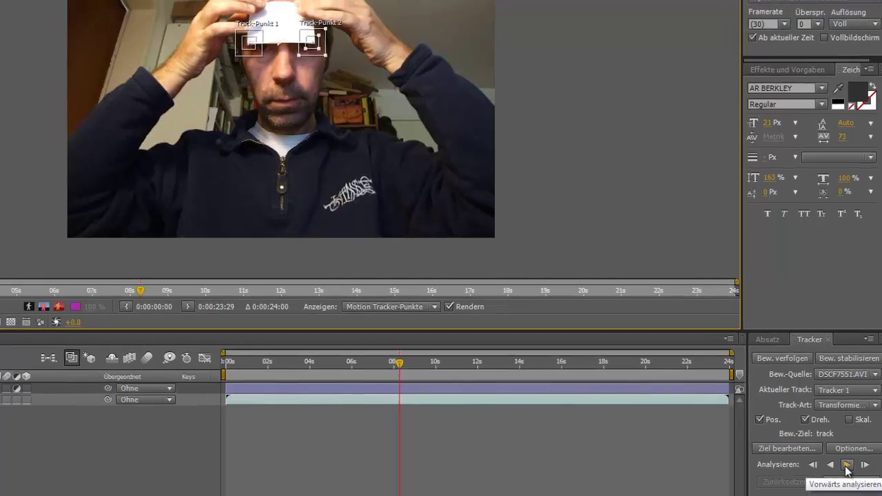
Analyze both track points forward through the clip to 0:00:23:29.
click(842, 467)
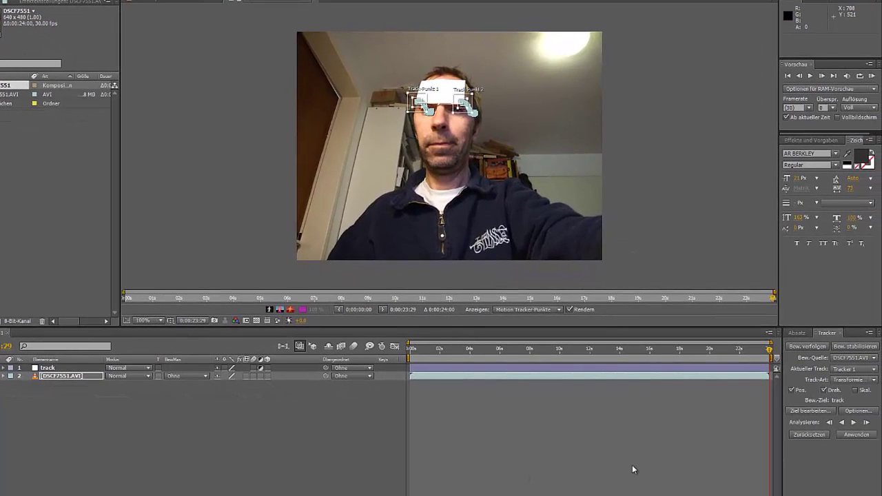
Apply the tracking data to the track layer in both dimensions, then collapse the layer properties.
click(858, 435)
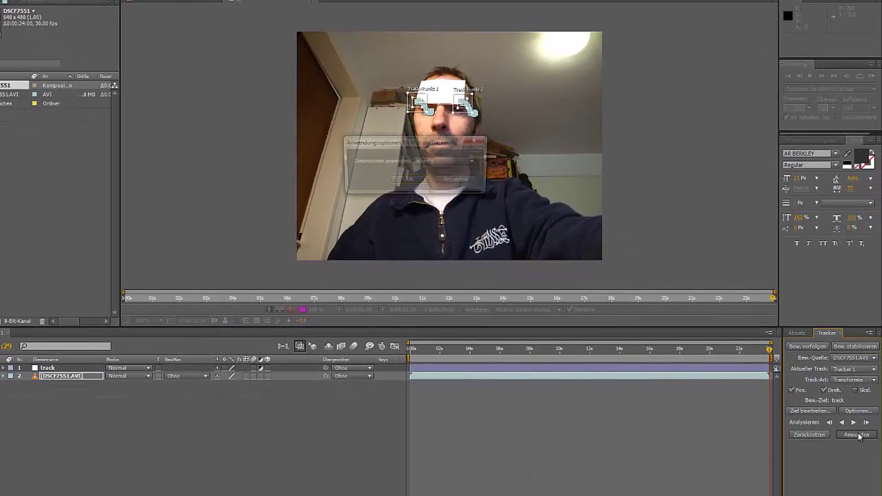
click(416, 182)
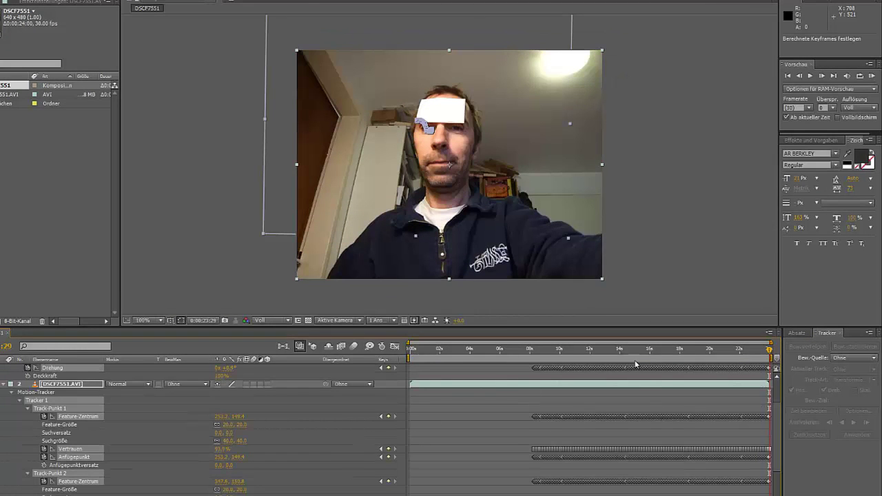
click(3, 384)
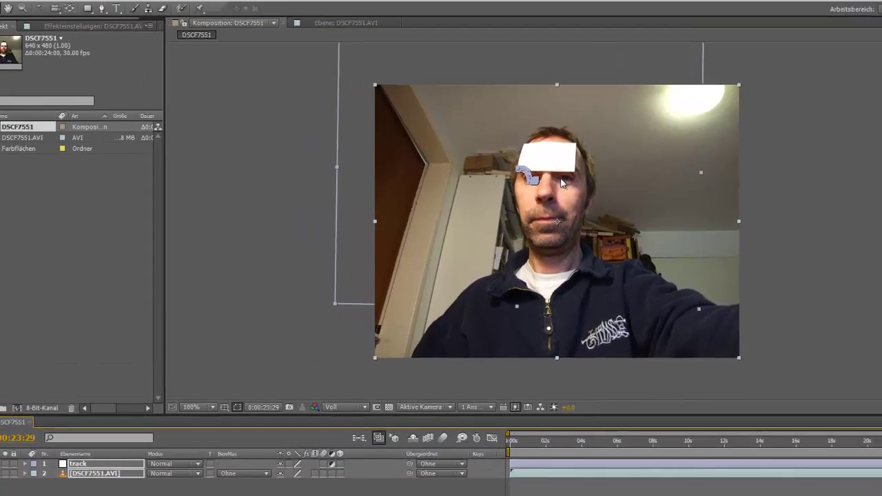
Create a text layer and type 'Manchmal it es einfach besser den Mund zu halten und sieh seinen Teil z'.
click(164, 38)
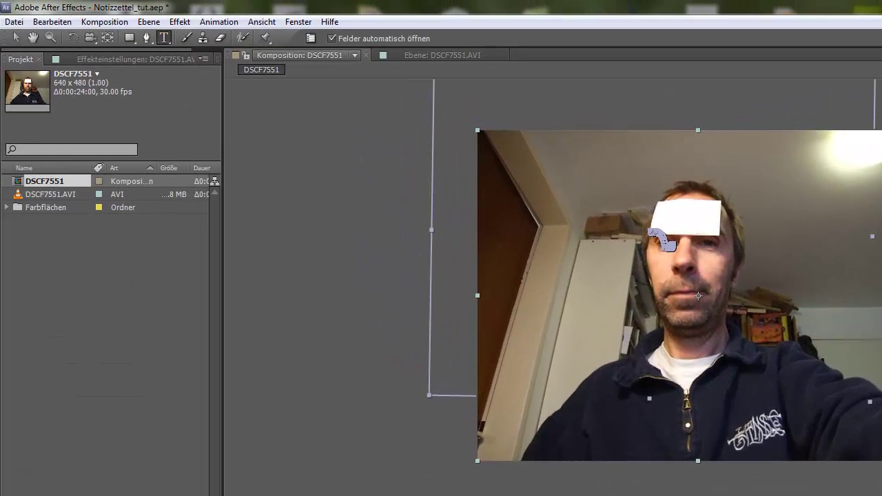
click(755, 200)
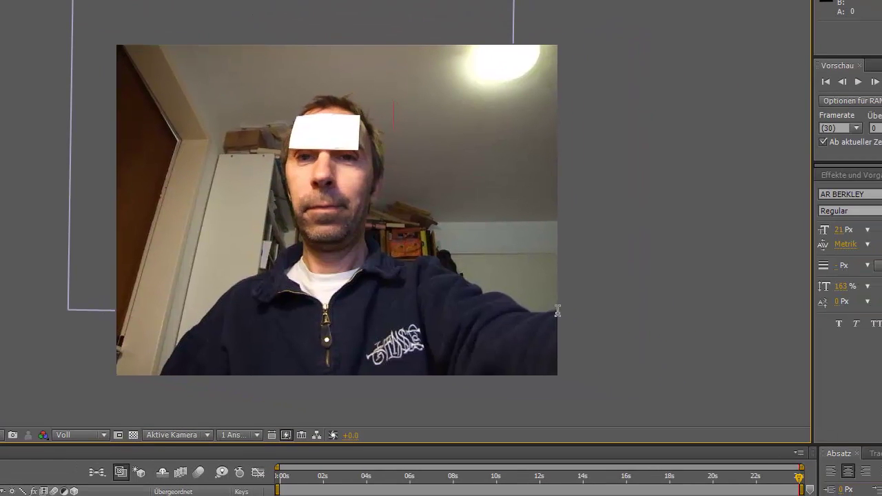
text(M)
text(anchma)
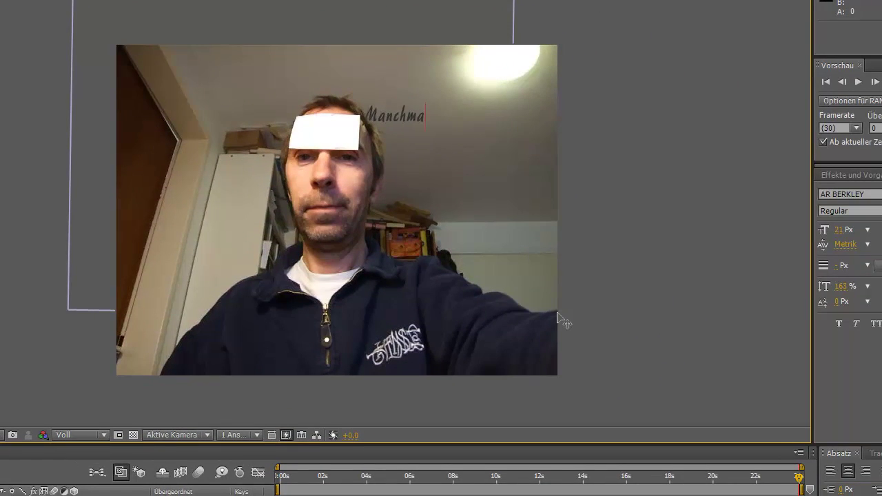
text(l ist)
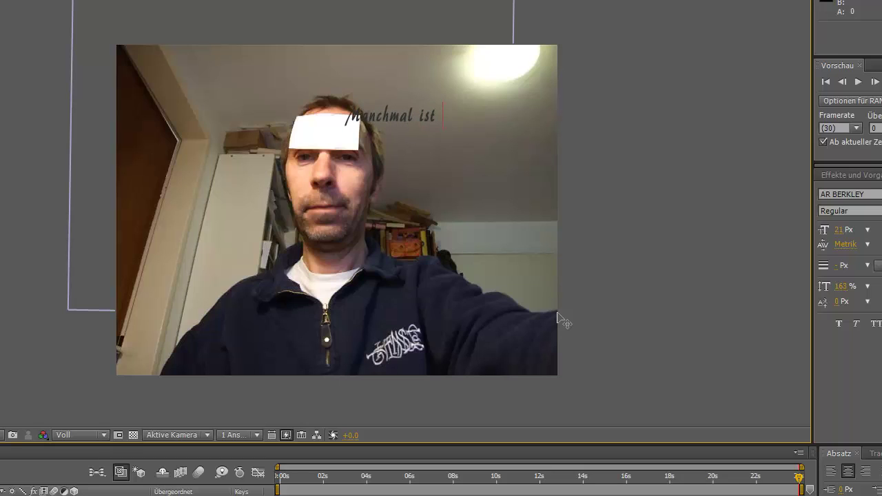
text( es einfa)
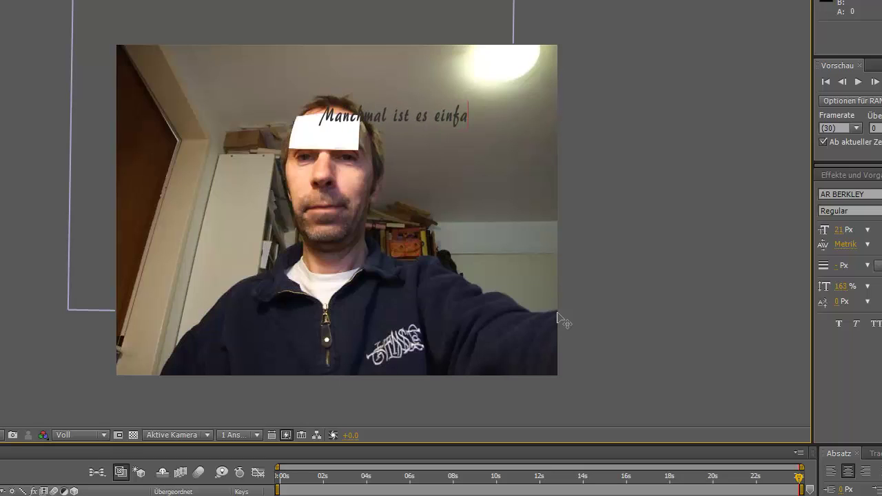
text(ch bes)
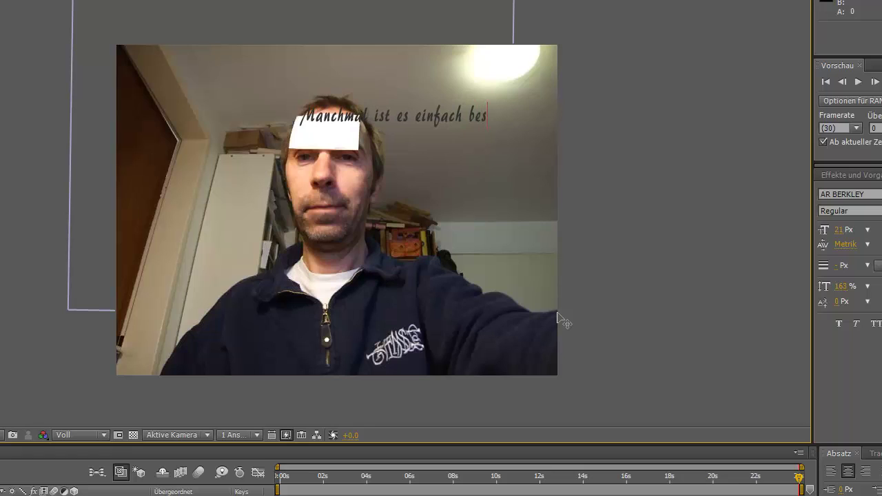
text(ser den)
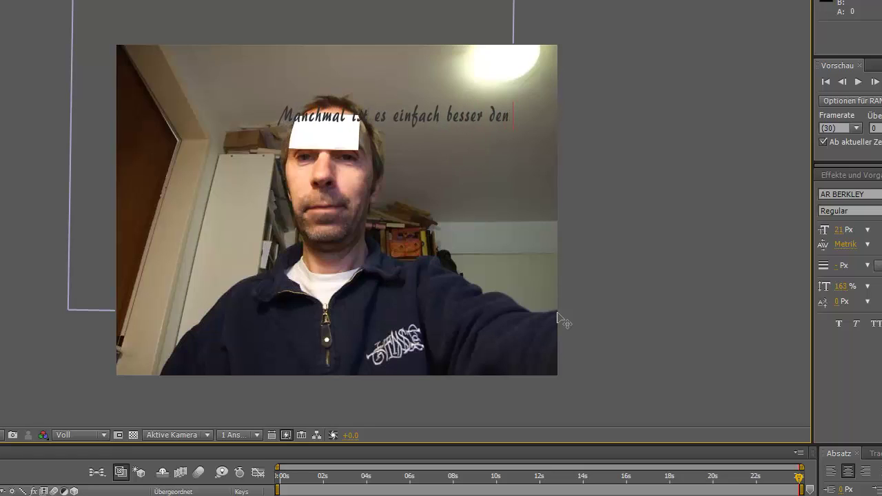
text( Mund)
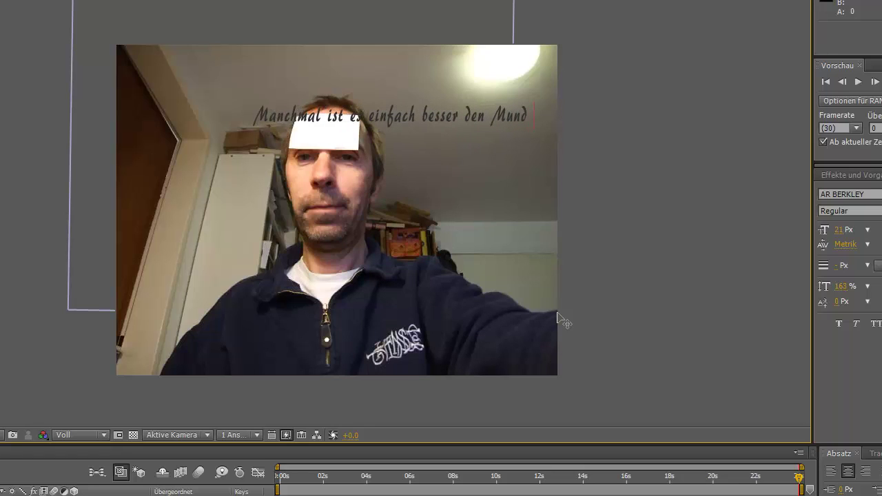
text( zu hal)
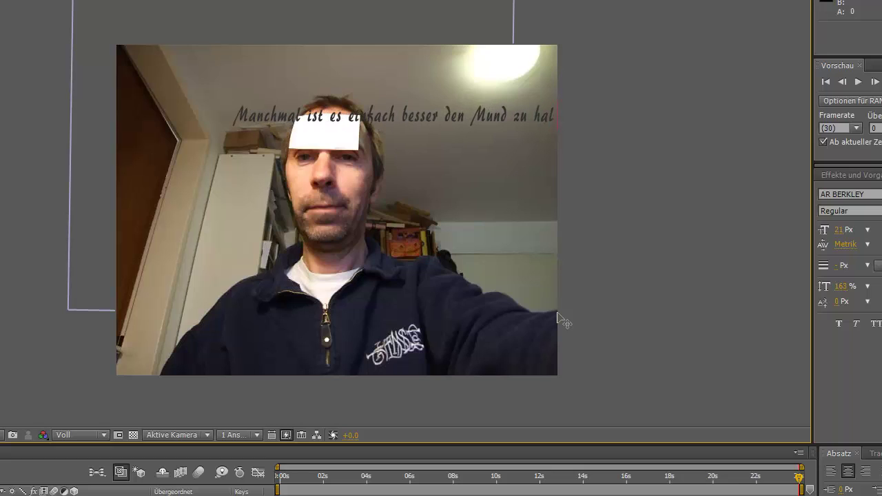
text(ten)
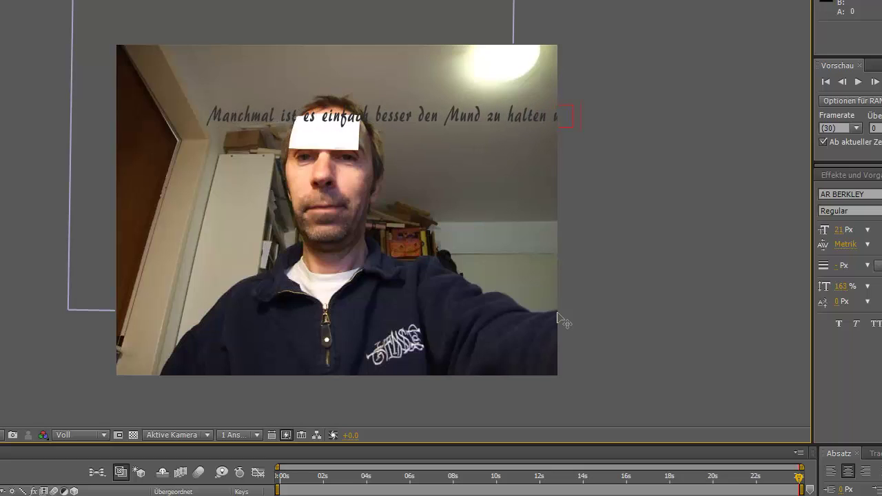
text( und )
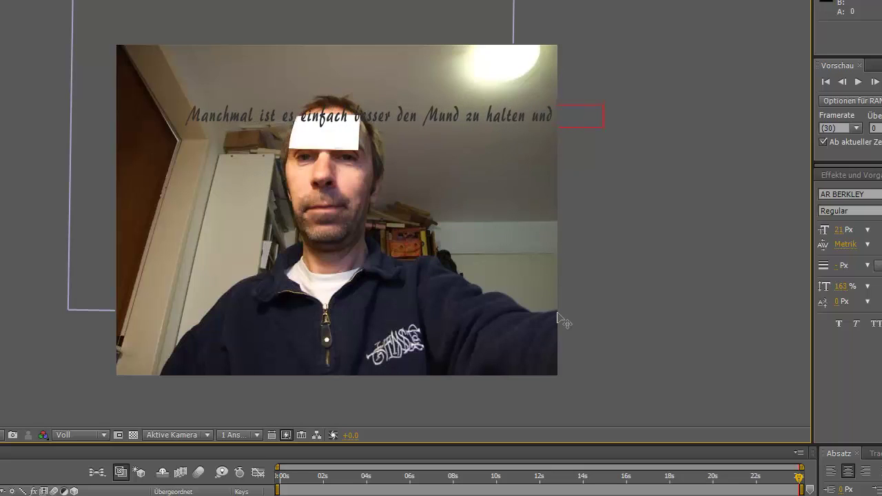
text(sieh )
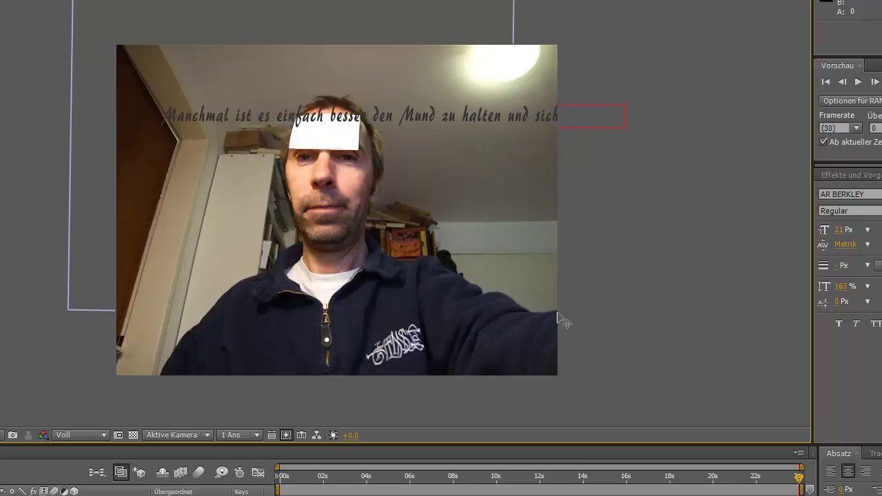
text(se)
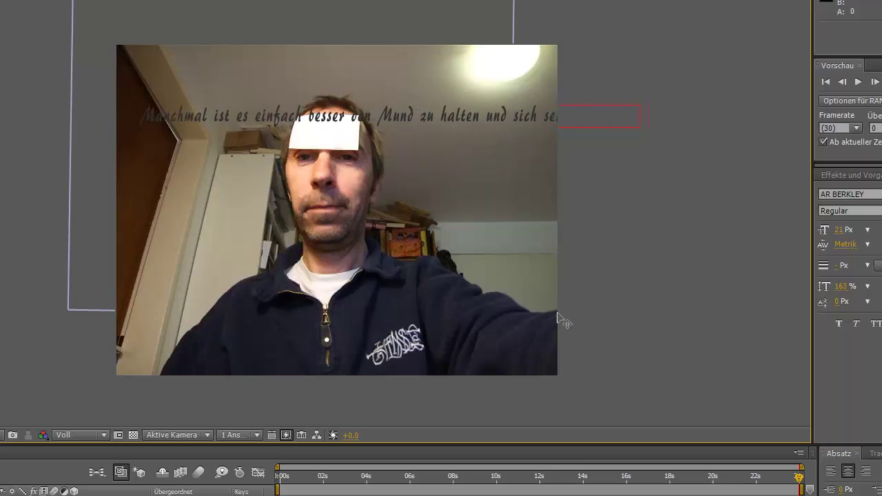
text(ine)
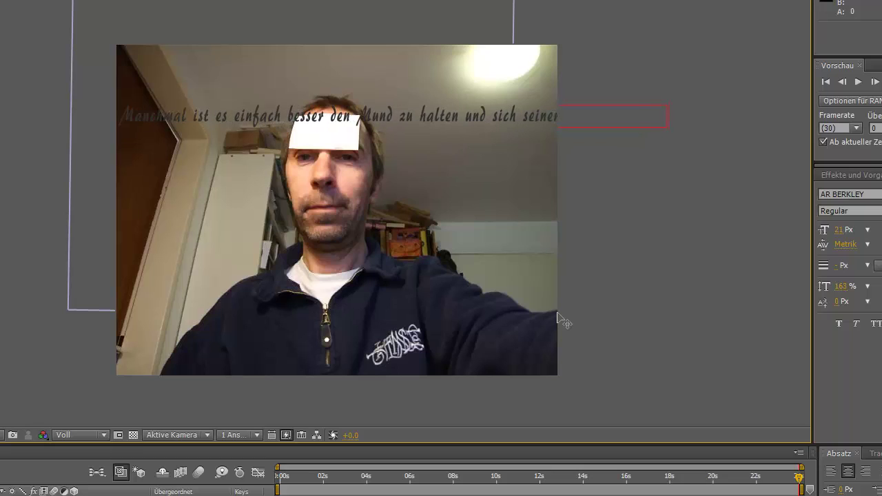
text(n)
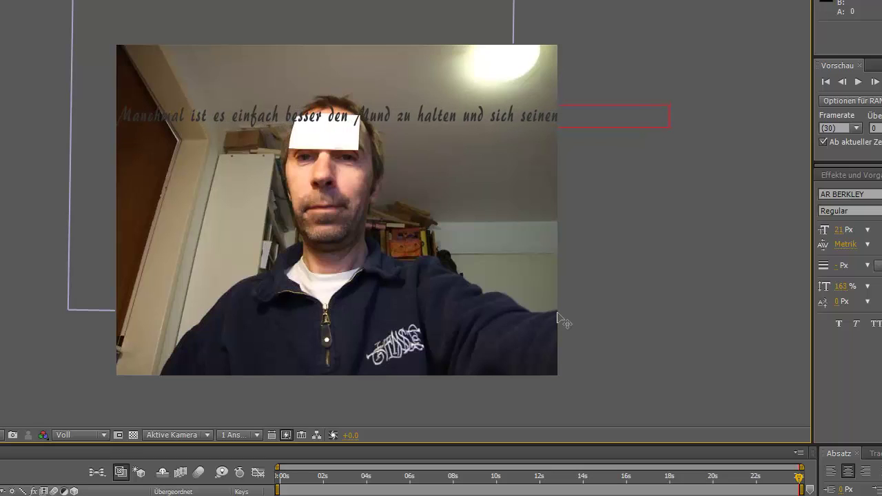
text( T)
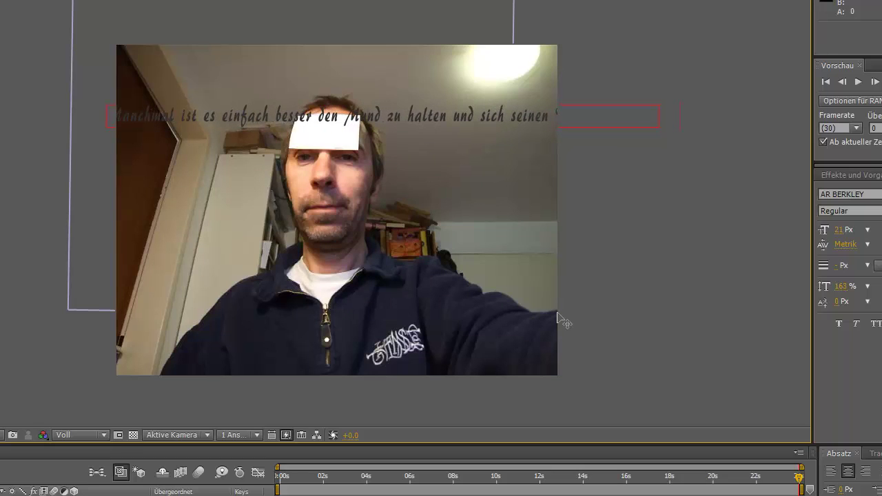
text(e)
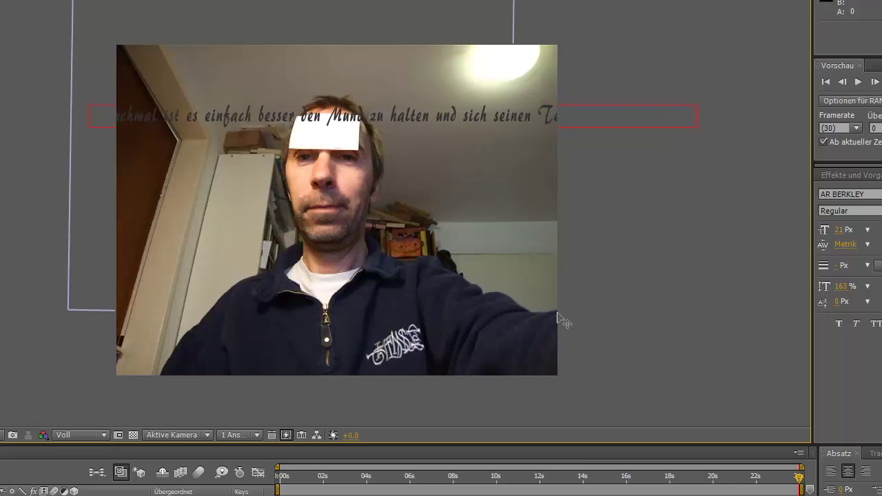
text(il z)
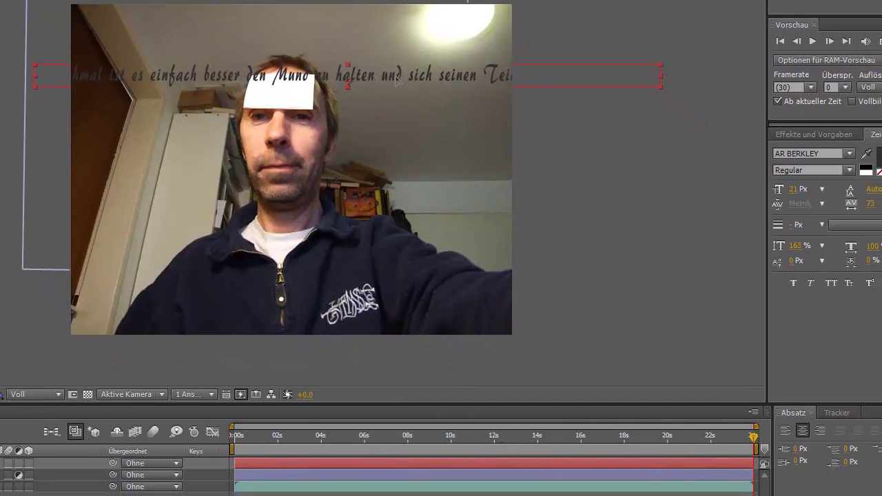
Drag the text layer so the line starts just right of the sticky note.
mouse_move(412, 117)
mouse_down()
mouse_move(618, 93)
mouse_move(630, 66)
mouse_up()
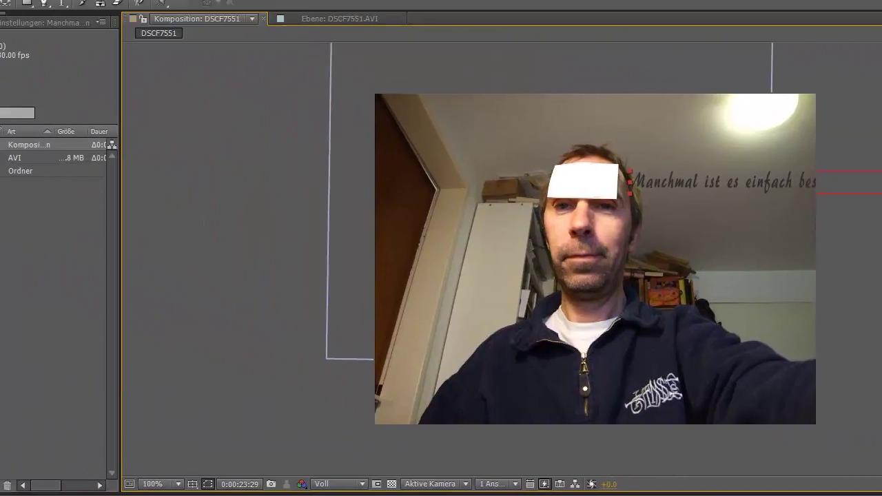
click(134, 30)
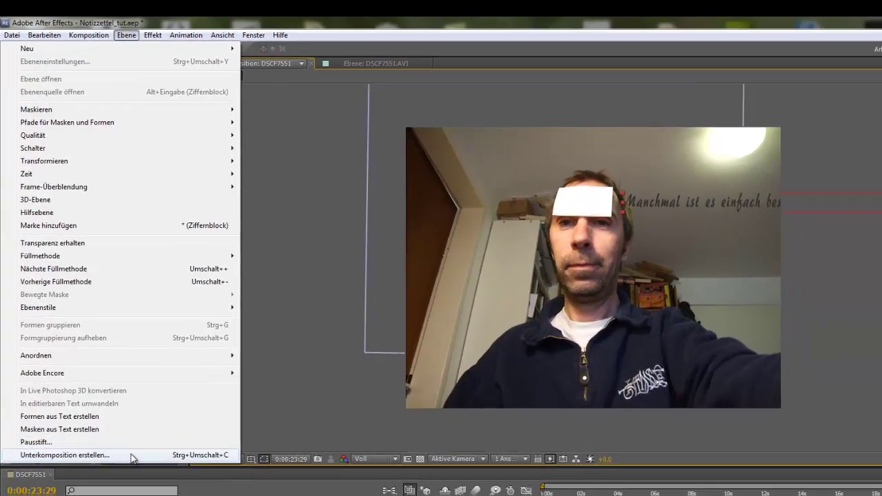
Pre-compose the text layer into 'Manchma… Tschüss Komp 1' and reveal its Transform properties.
click(138, 477)
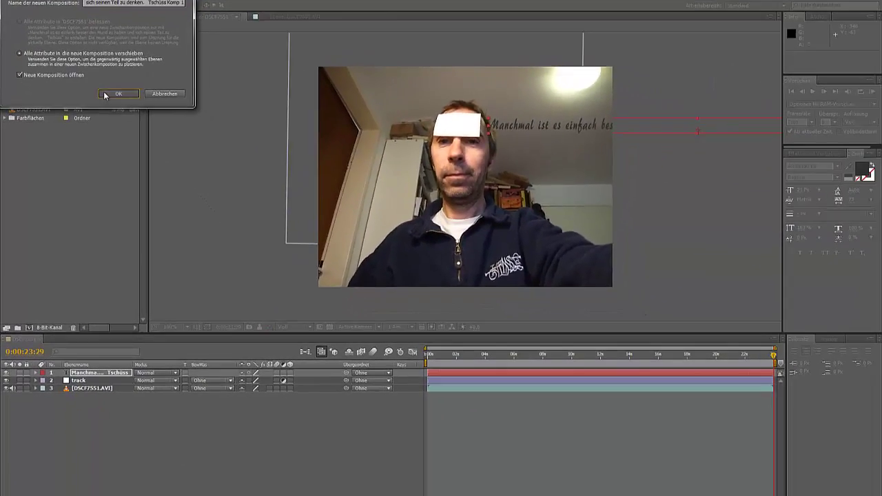
click(117, 94)
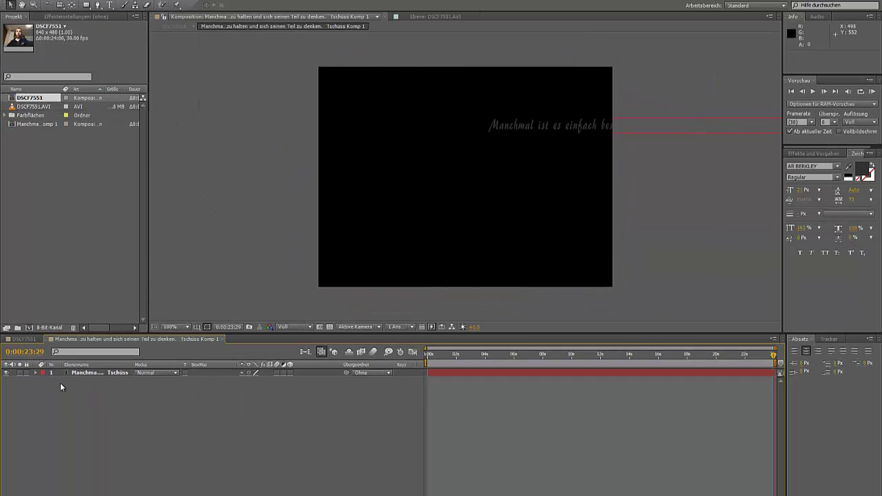
click(35, 372)
click(43, 388)
click(60, 404)
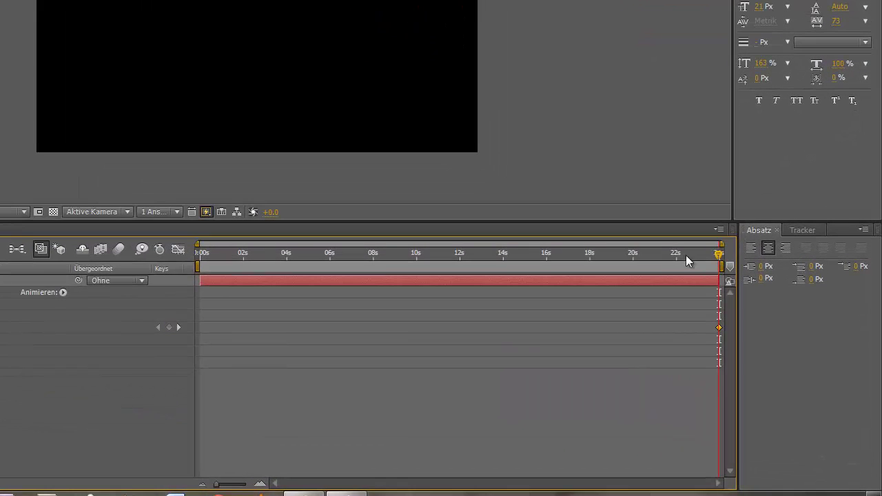
Keyframe the text's Position at about 8 seconds, then slide it to X -55 at 22 seconds.
click(569, 355)
click(379, 255)
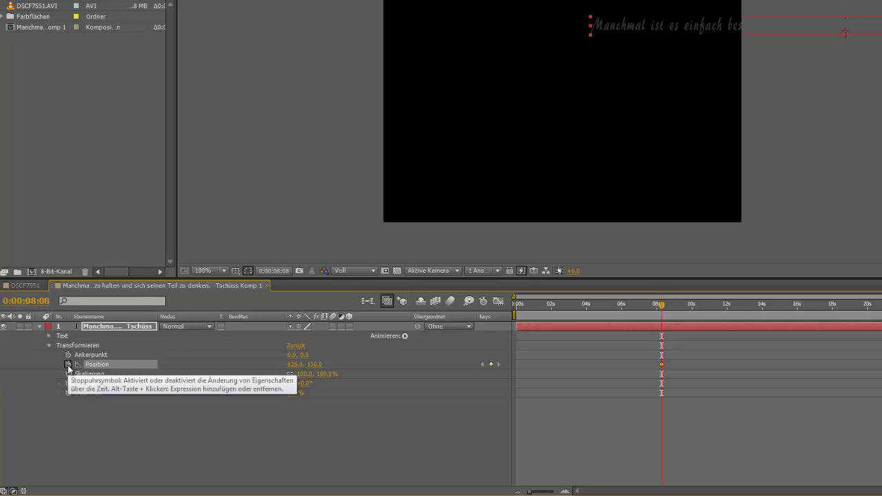
click(68, 365)
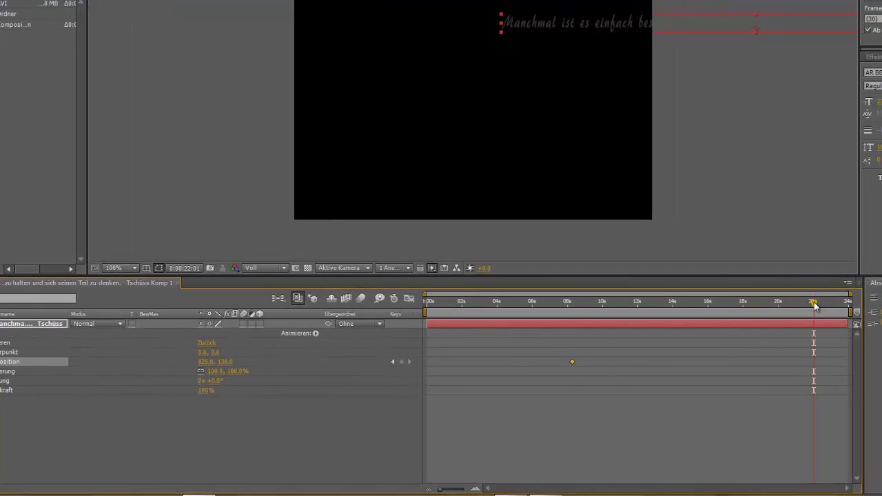
drag(814, 306, 814, 331)
drag(206, 361, 157, 364)
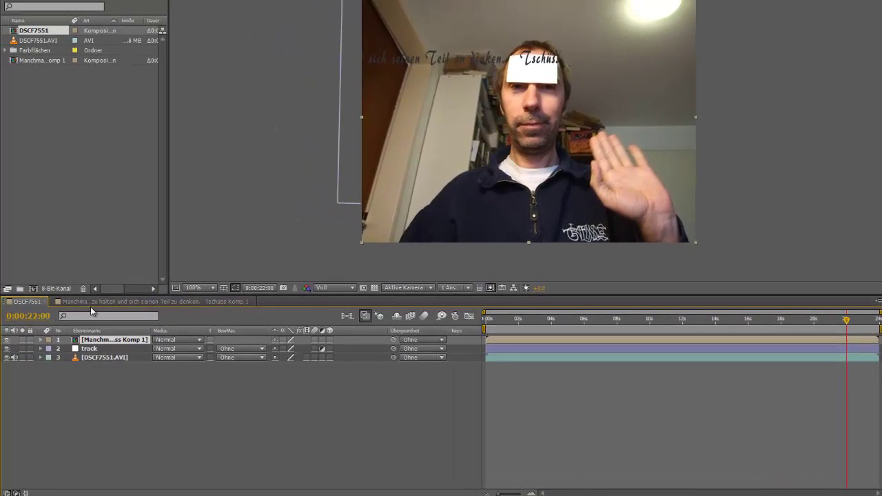
In the text composition, push the end Position X from -67 to -91, then return to DSCF7551.
click(89, 302)
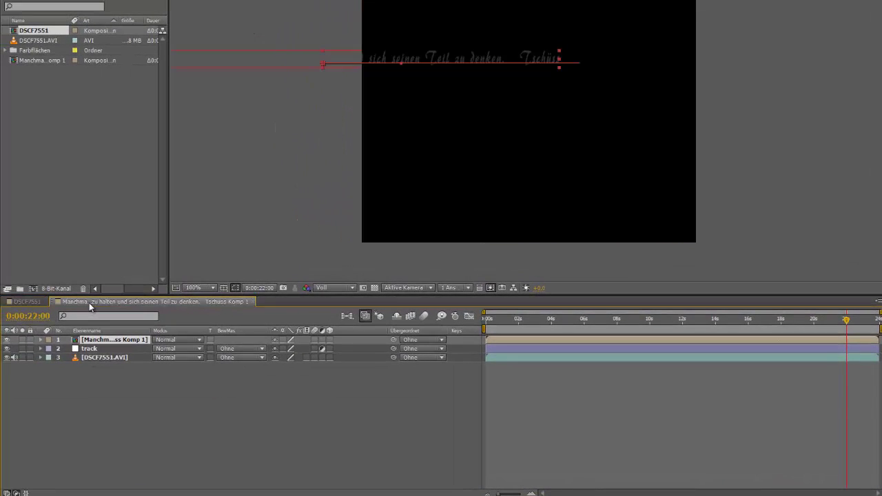
drag(278, 376, 240, 404)
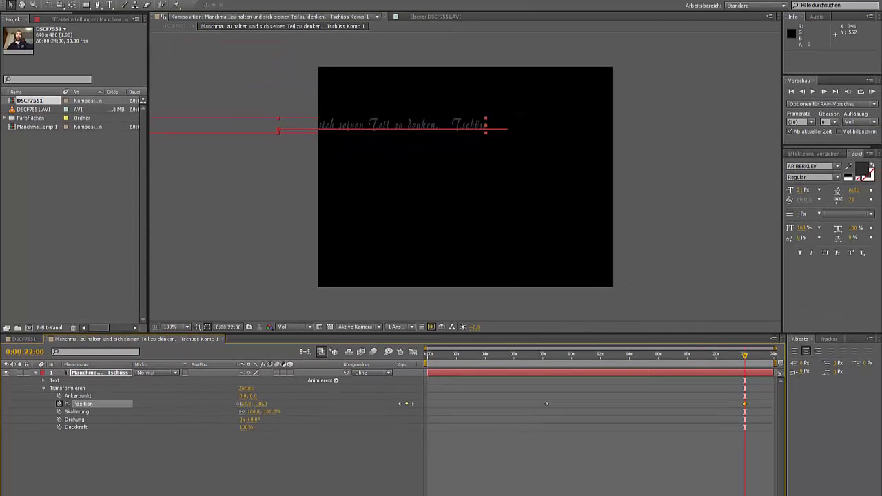
drag(240, 403, 168, 407)
click(25, 339)
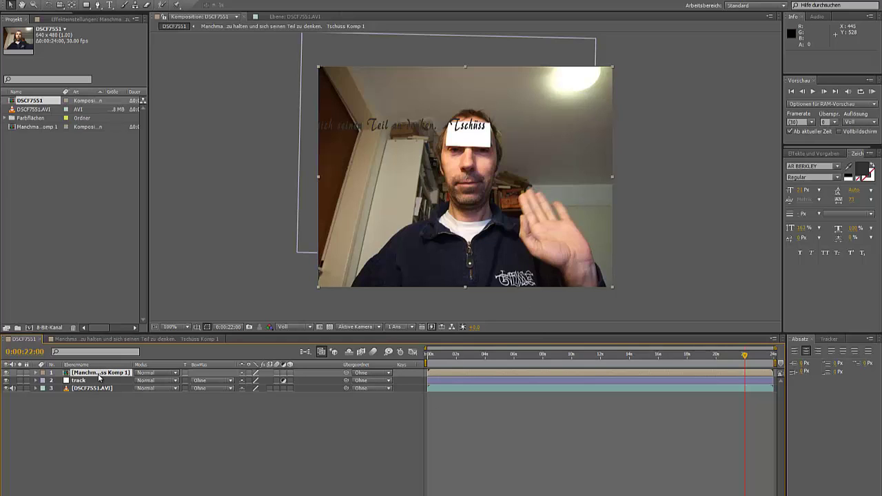
Parent the text composition layer to '2. track' and scrub to confirm it follows the note.
click(387, 376)
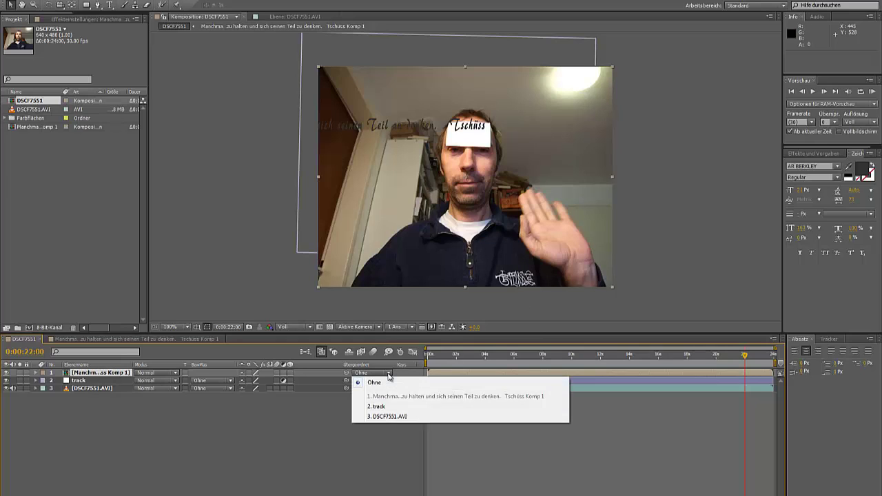
click(388, 408)
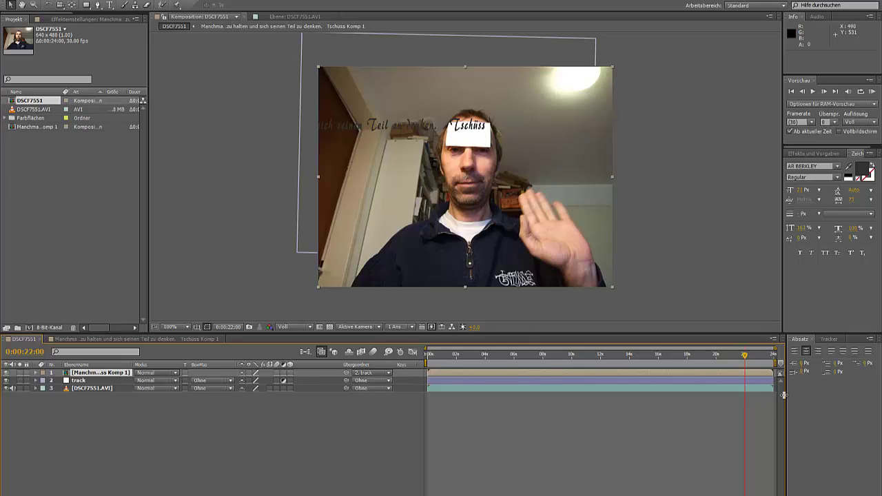
mouse_move(746, 357)
mouse_down()
mouse_move(759, 363)
mouse_move(749, 365)
mouse_up()
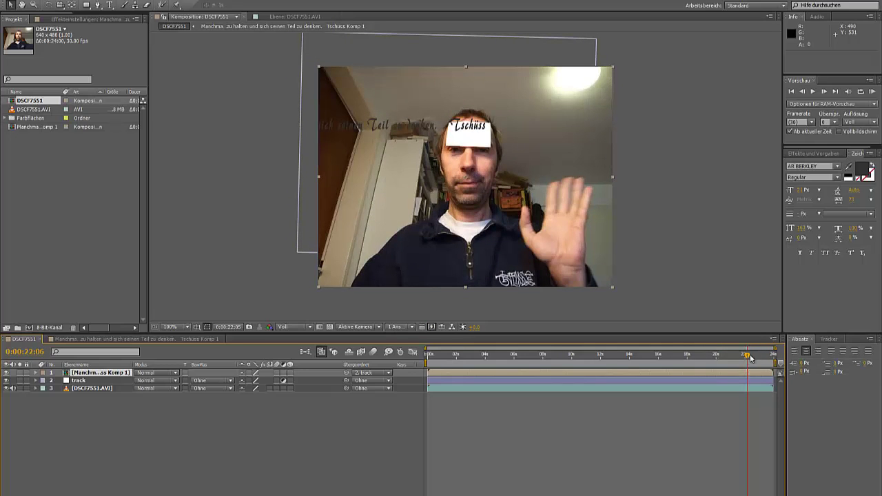
Nudge the text layer about 13 px down onto the sticky note, verify by scrubbing, then open the text comp.
mouse_move(749, 365)
mouse_down()
mouse_move(581, 364)
mouse_move(619, 366)
mouse_up()
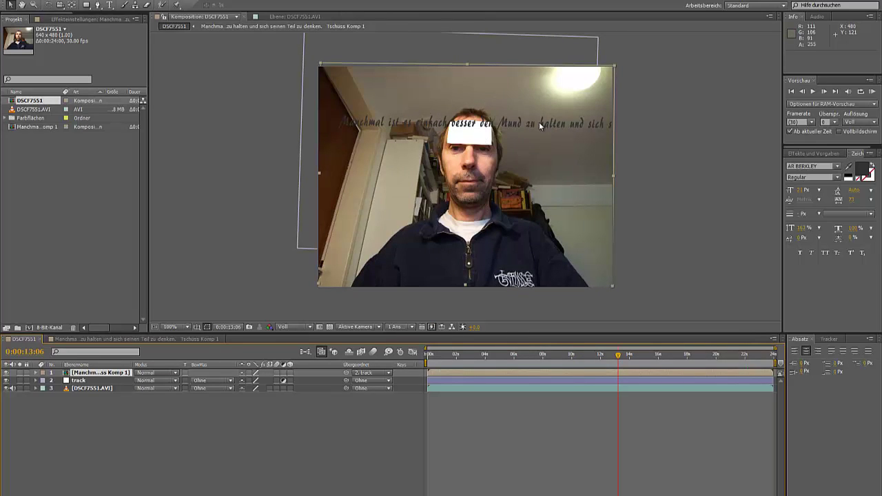
drag(539, 122, 541, 138)
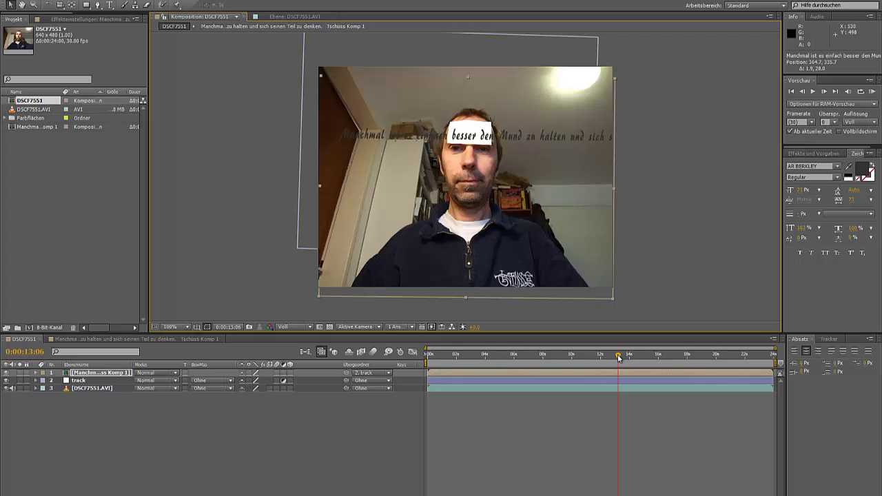
drag(618, 357, 493, 353)
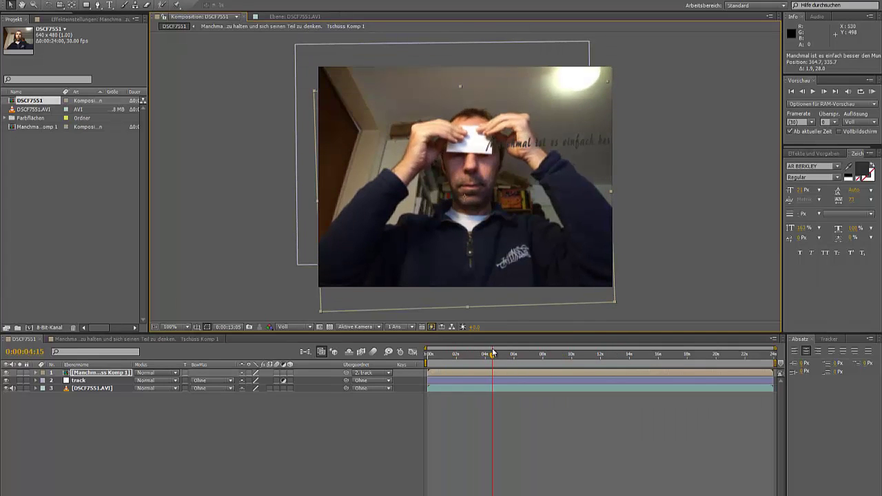
drag(492, 353, 492, 352)
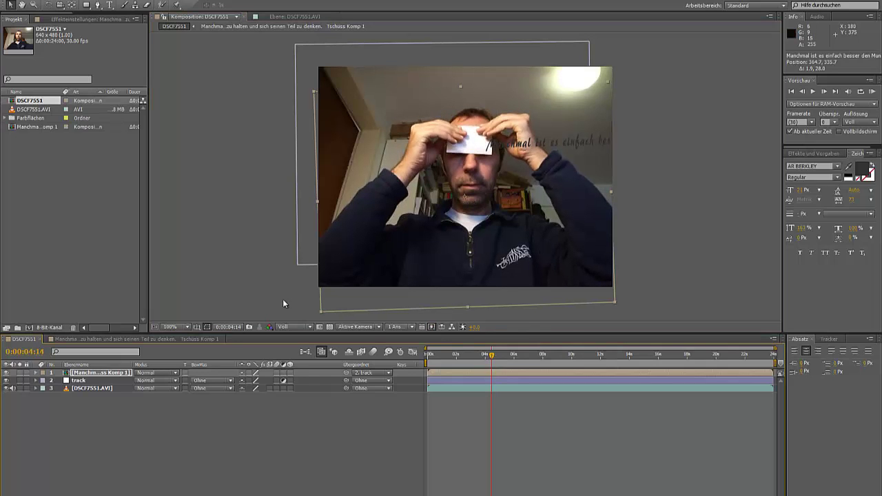
click(160, 339)
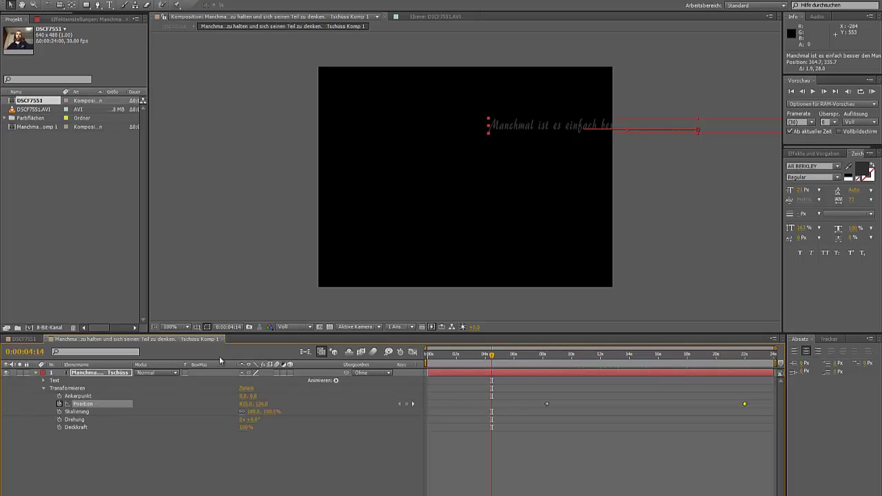
Go to 0:00:08:07 and shift Position X right to create a new keyframe there.
drag(493, 356, 549, 371)
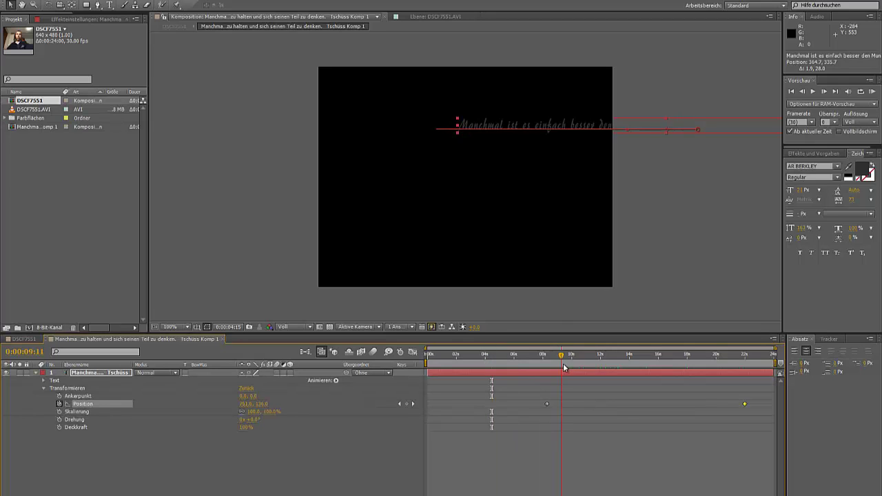
key(Page_Up)
key(Page_Up)
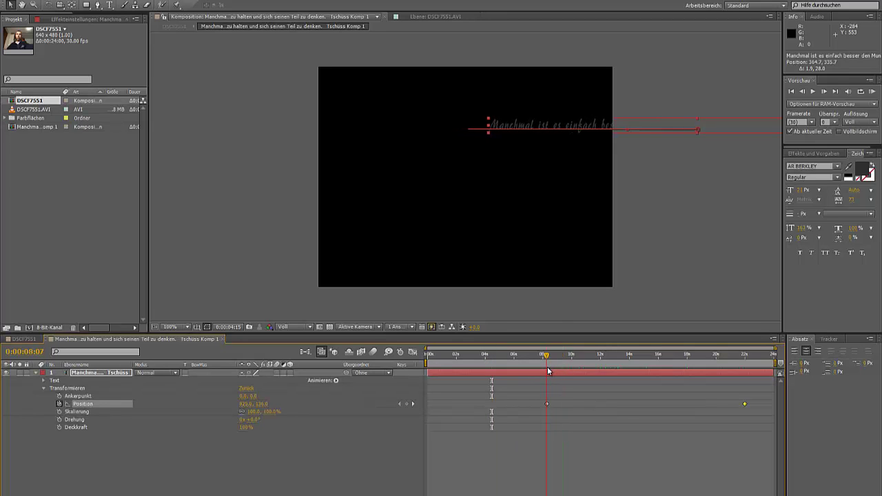
key(Page_Up)
click(822, 90)
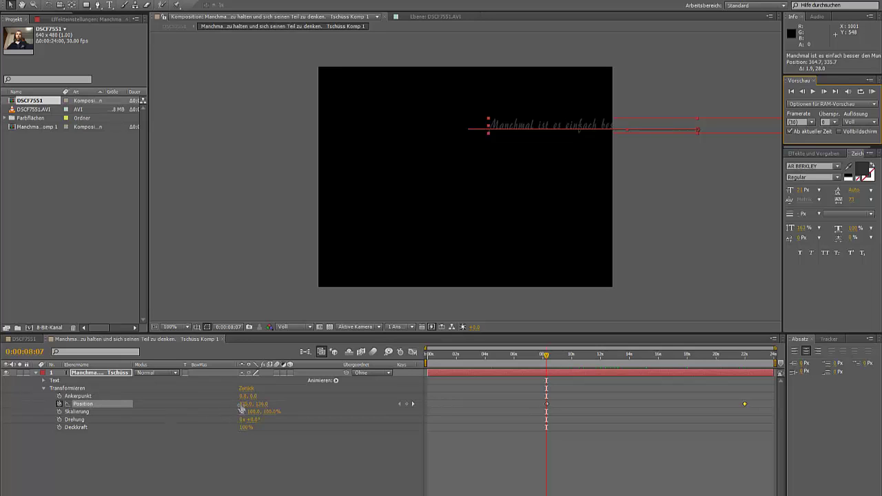
drag(241, 404, 252, 404)
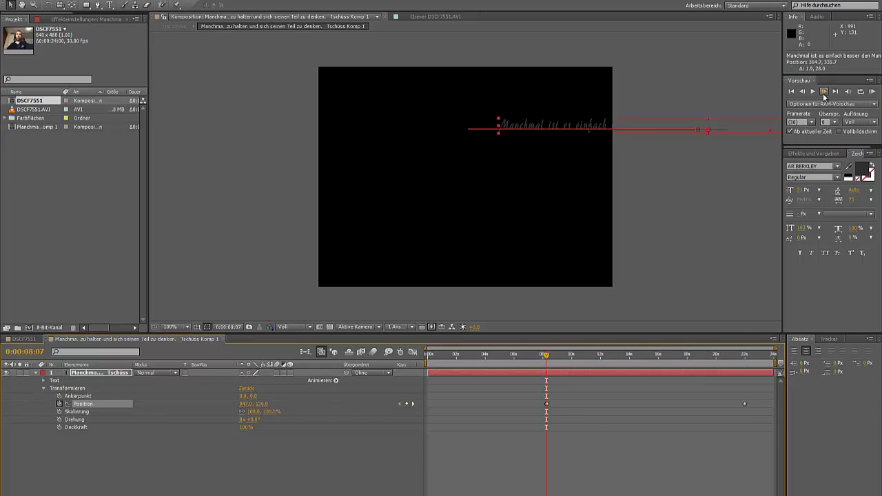
Compare the text position on adjacent frames, ending back on the new keyframe's frame.
click(824, 92)
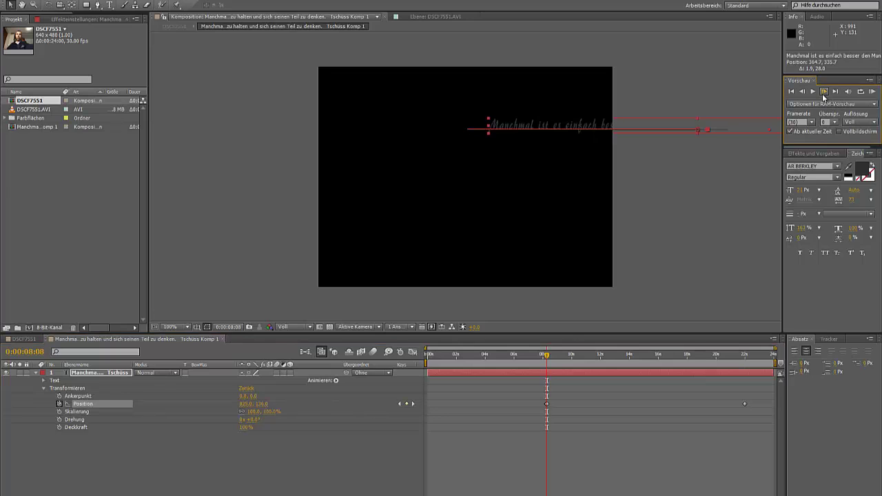
click(802, 92)
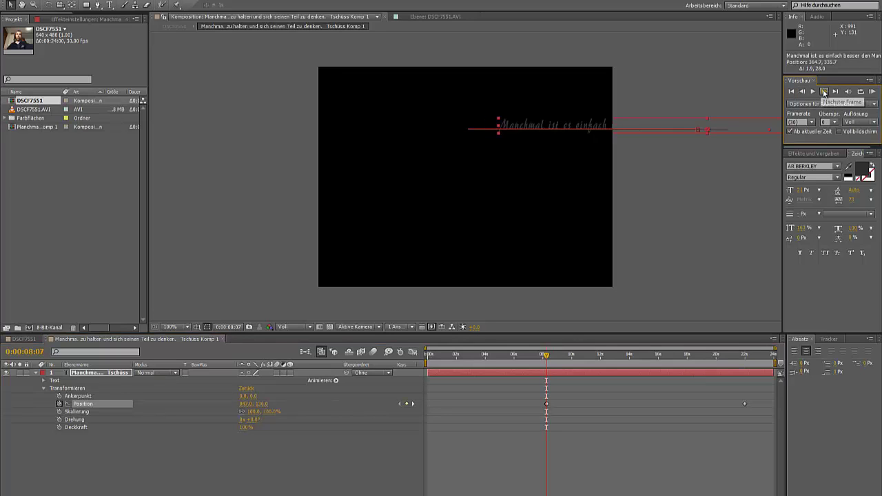
click(824, 92)
click(802, 92)
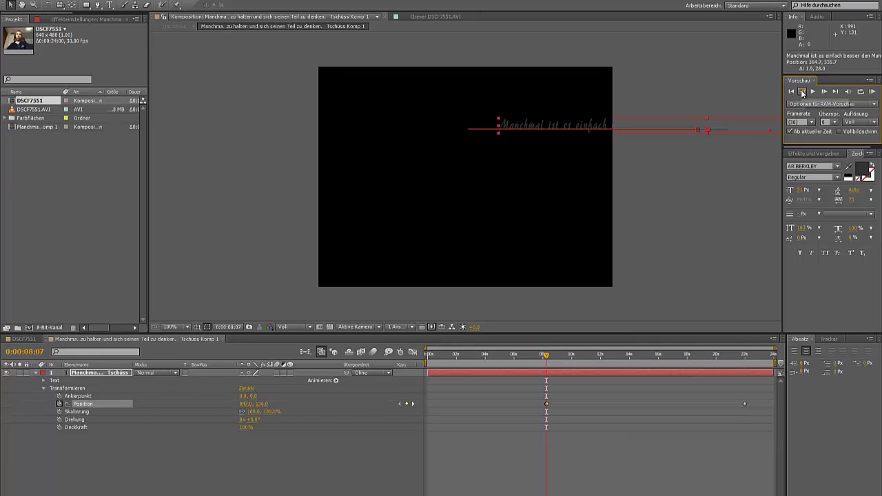
click(824, 92)
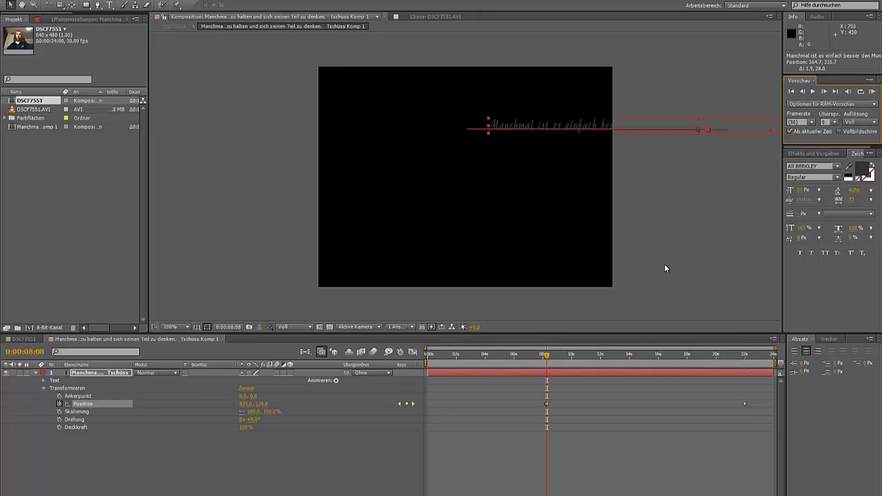
click(803, 93)
In DSCF7551, scrub through the first eight seconds to review the text riding on the sticky note.
click(24, 339)
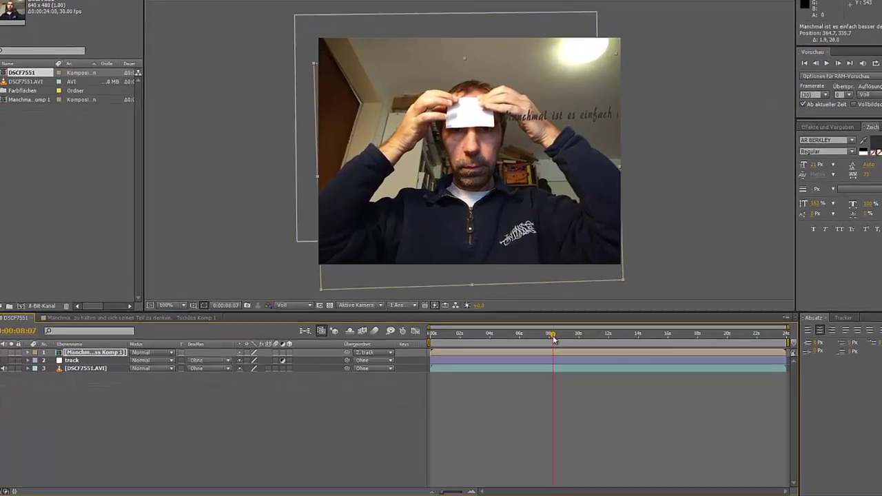
click(472, 359)
drag(469, 338, 567, 336)
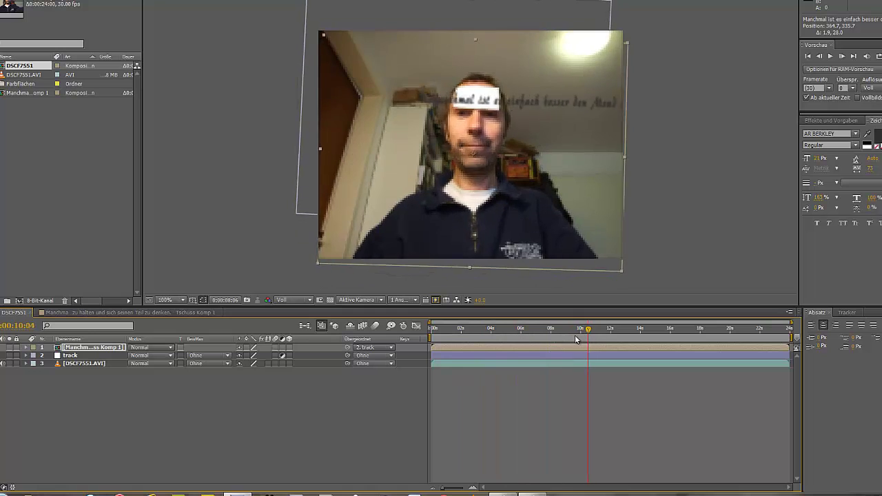
mouse_move(567, 336)
mouse_down()
mouse_move(431, 343)
mouse_move(589, 343)
mouse_move(436, 341)
mouse_up()
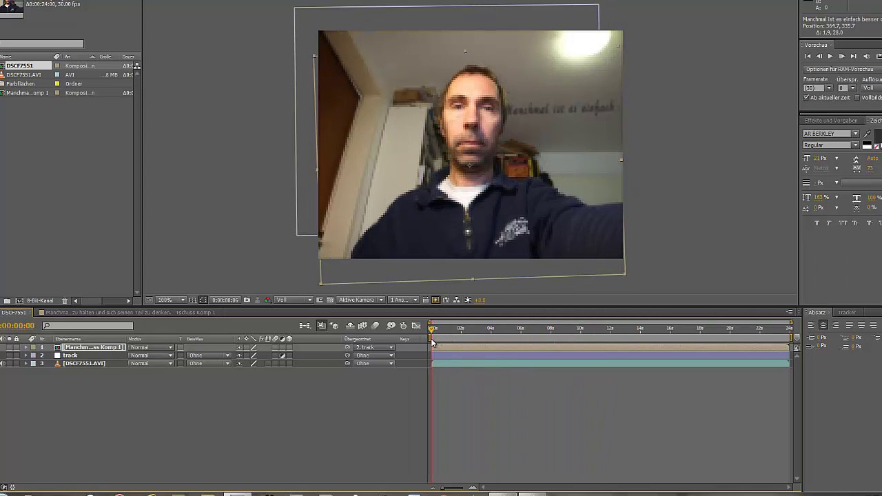
mouse_move(436, 341)
mouse_down()
mouse_move(544, 350)
mouse_move(506, 341)
mouse_move(555, 340)
mouse_up()
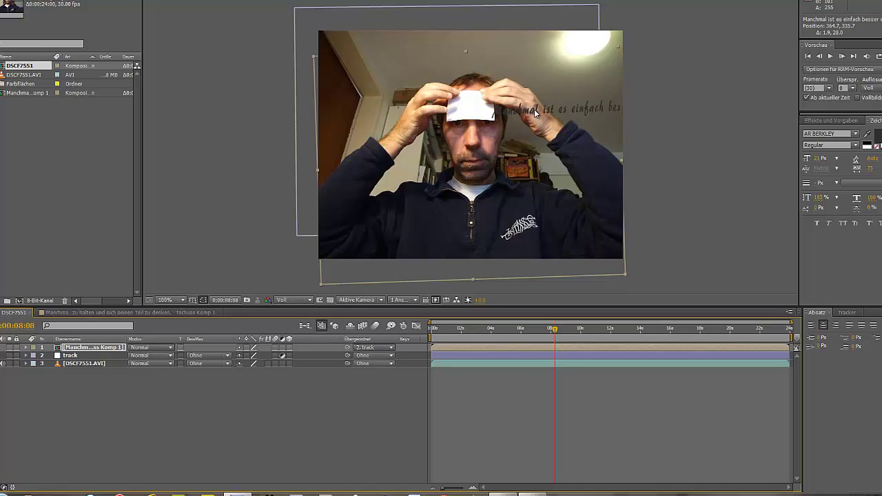
In the text comp, set Position X at 0:00:08:08 from 485 to 833, then return to DSCF7551.
click(166, 313)
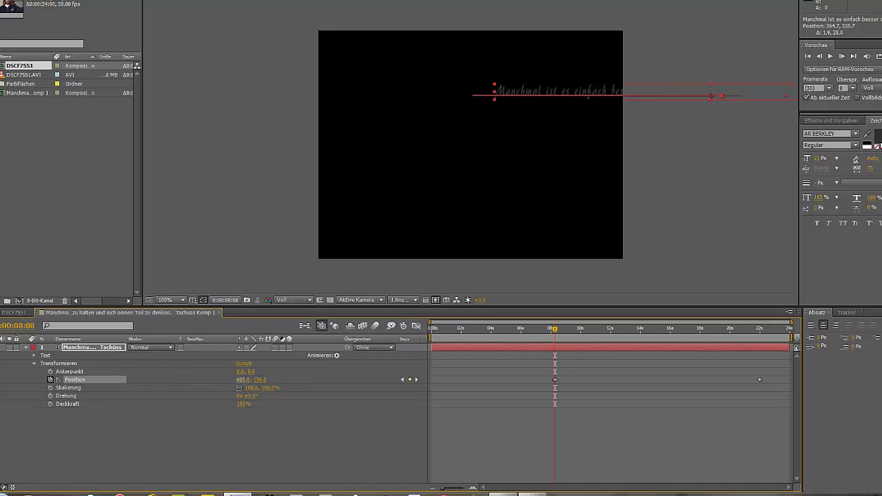
drag(237, 379, 248, 379)
click(3, 313)
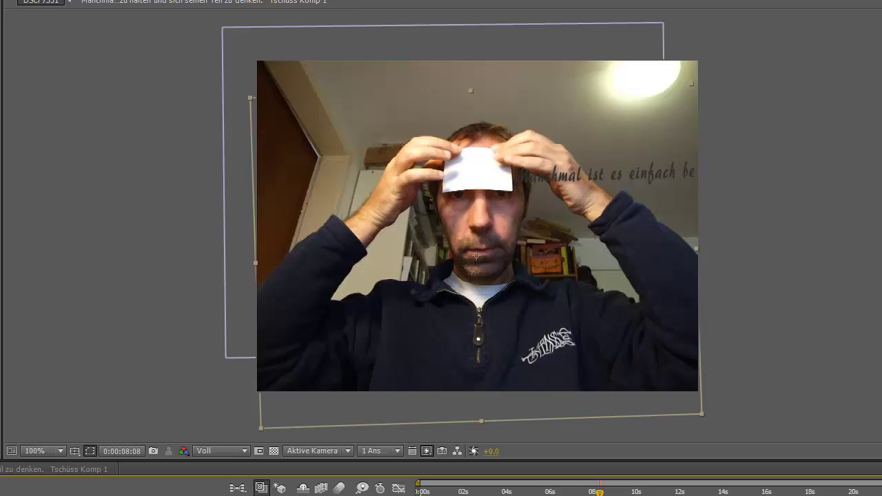
Add a new shape layer to serve as the Zettelmaske note mask.
click(27, 2)
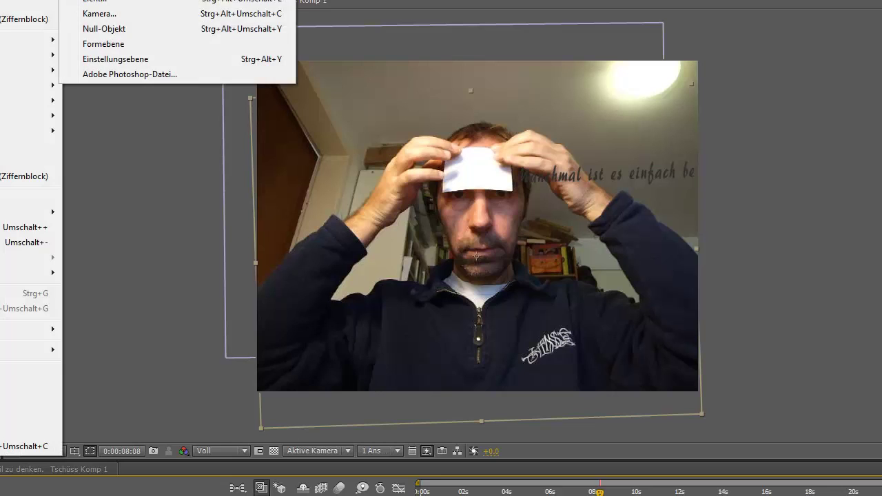
click(117, 46)
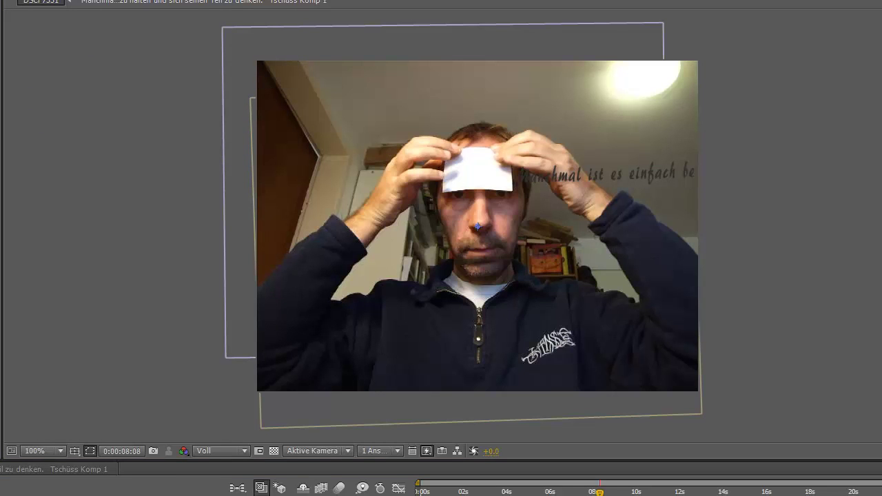
right_click(1, 65)
key(Escape)
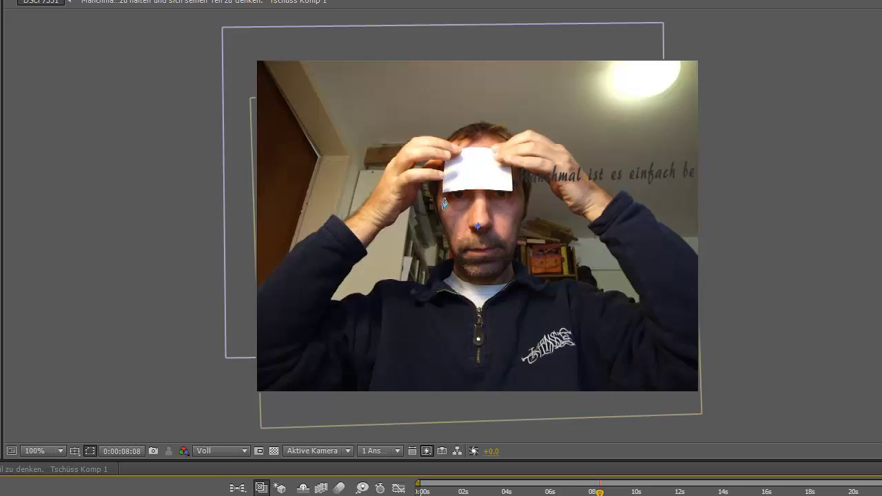
Trace the sticky note's outline with the Pen tool, closing the mask on its first point.
click(442, 193)
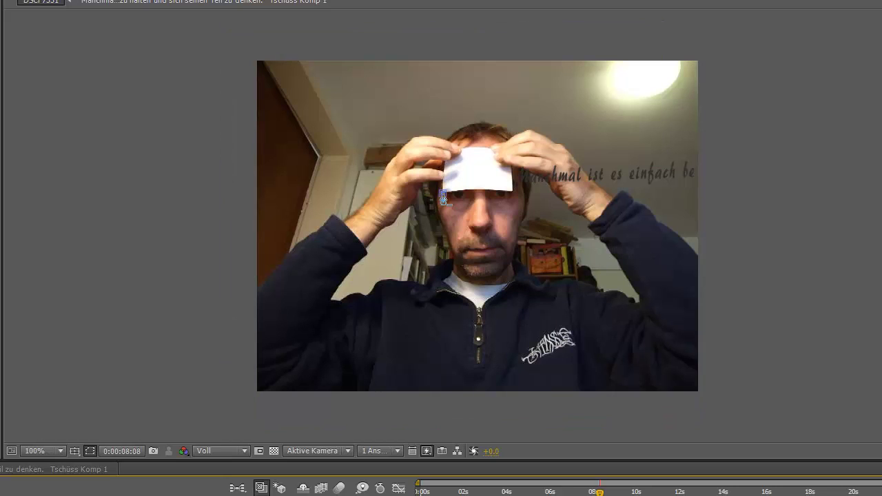
click(447, 152)
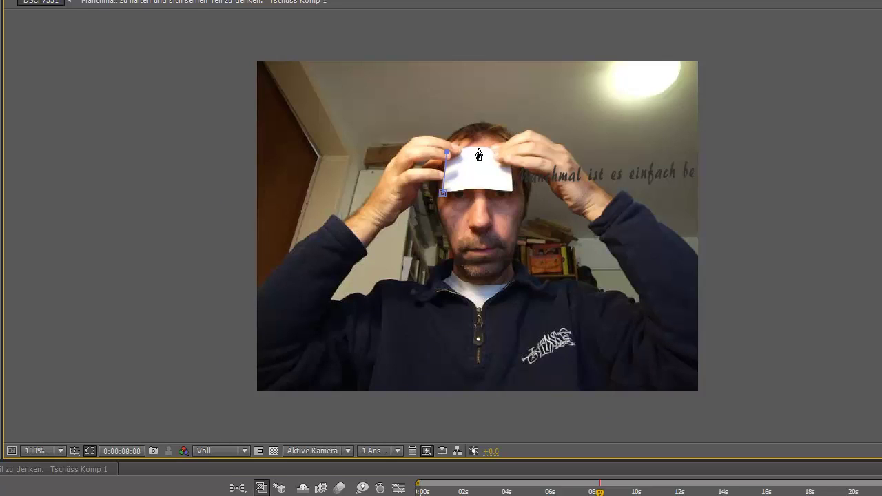
click(478, 150)
click(507, 153)
click(511, 192)
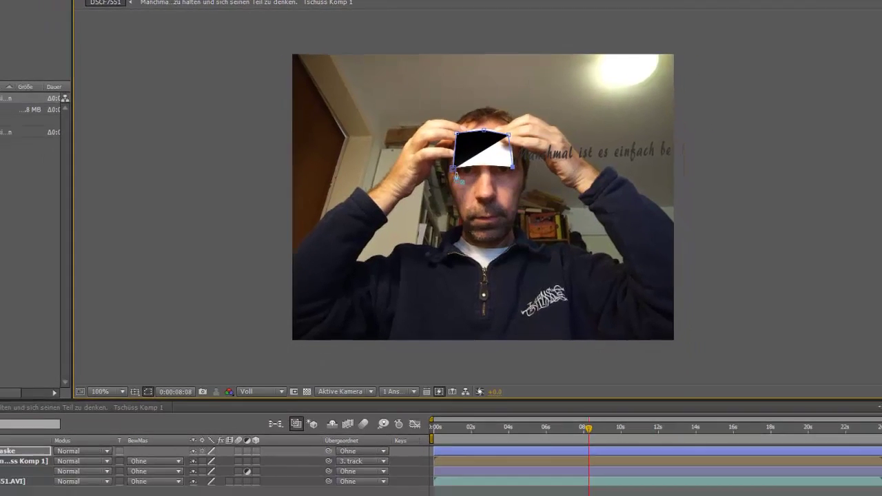
click(456, 168)
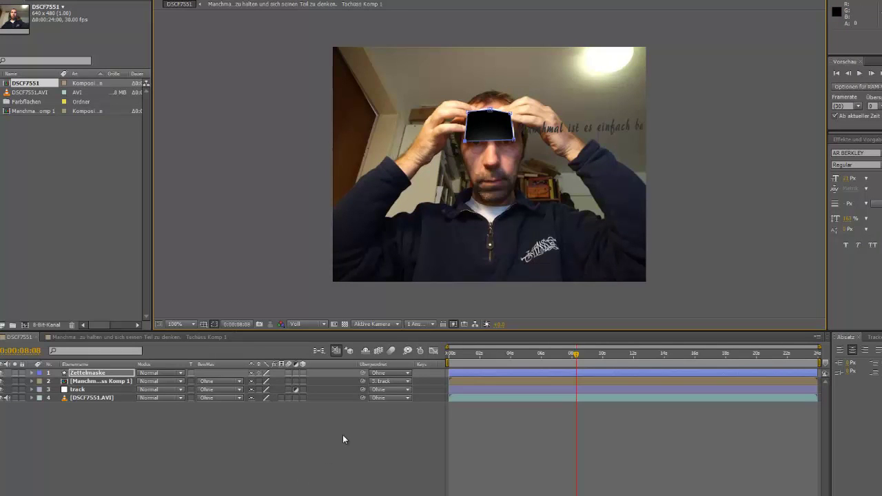
Set the text comp layer's track matte to Alpha Matte 'Zettelmaske' and preview around 9 seconds.
click(82, 383)
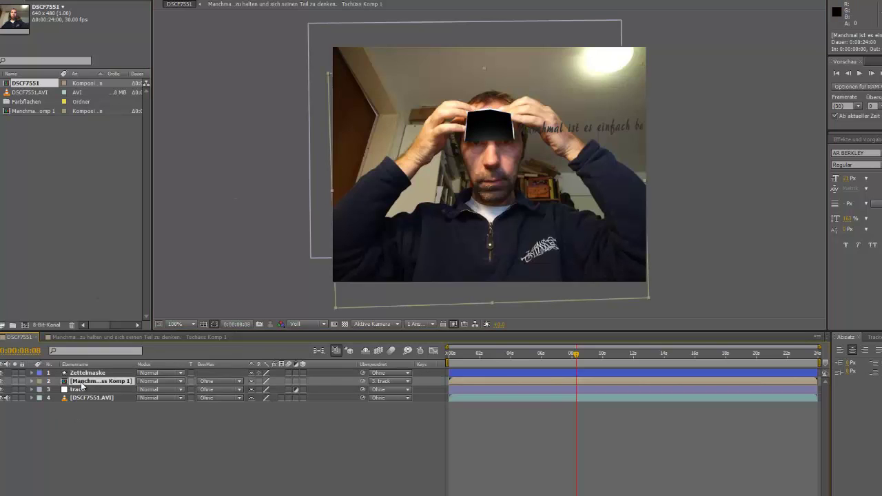
click(239, 383)
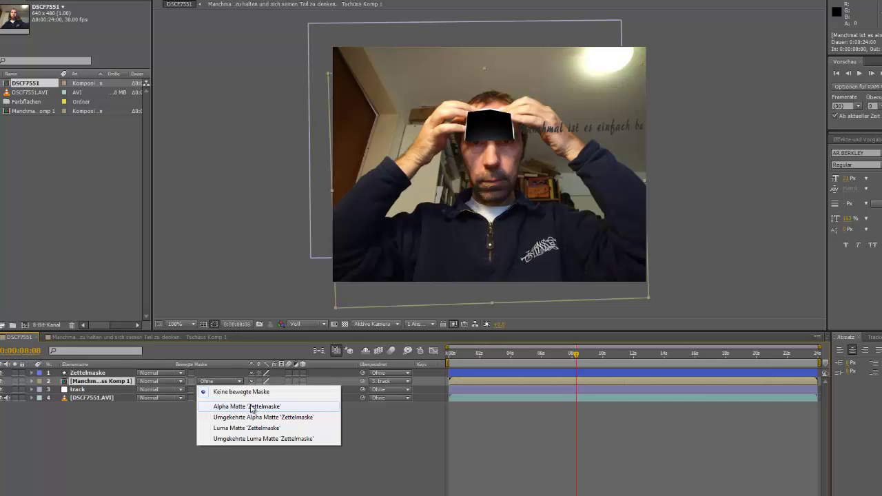
click(252, 407)
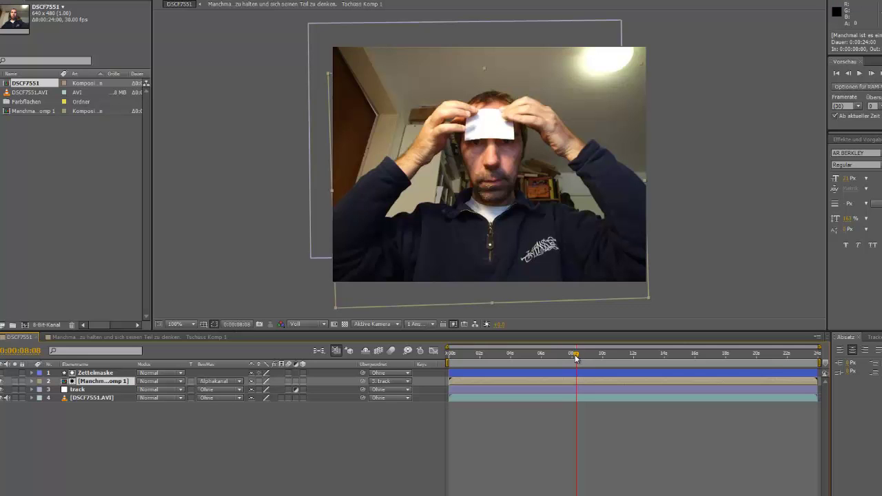
drag(576, 358, 596, 367)
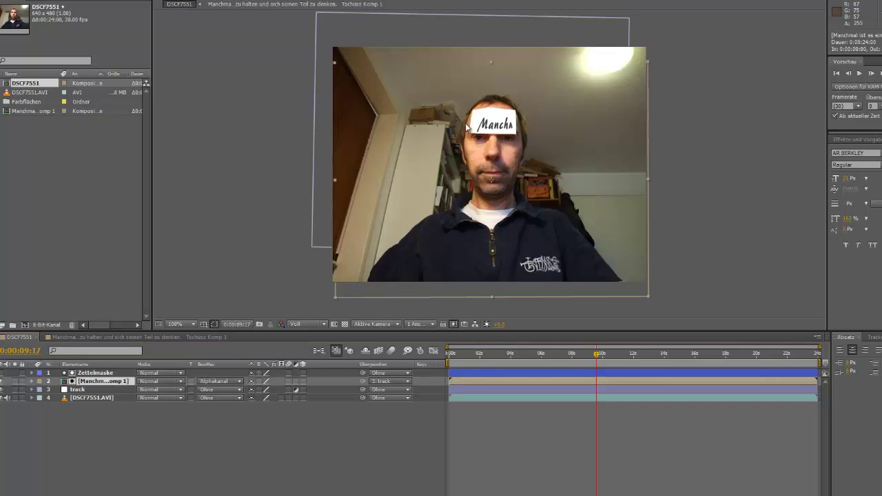
Nudge the 'Manchma' text up about 3 px, then scrub to 12.5 s and 14.7 s to check its fit.
drag(500, 127, 500, 125)
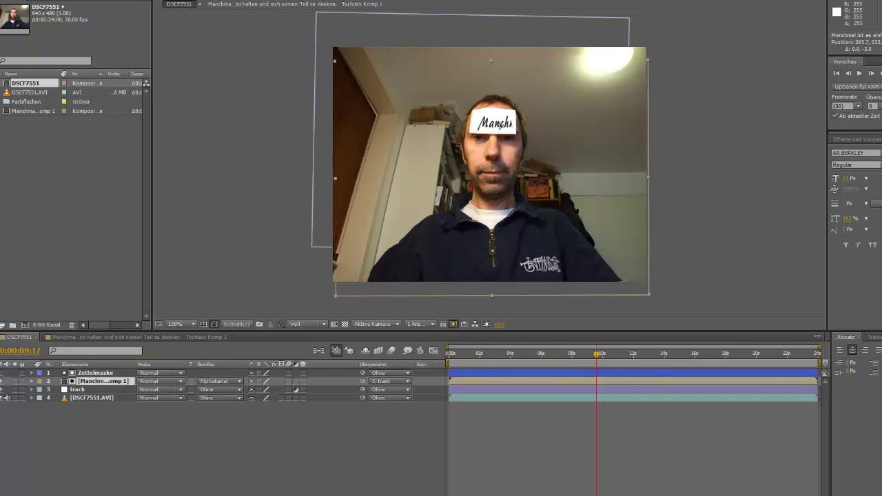
drag(600, 354, 643, 355)
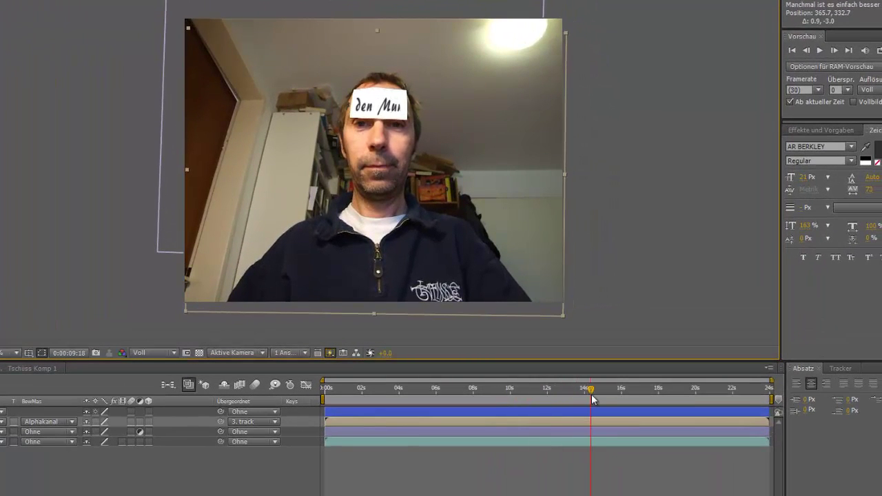
mouse_move(558, 393)
mouse_down()
mouse_move(727, 405)
mouse_move(407, 394)
mouse_move(490, 396)
mouse_move(480, 396)
mouse_up()
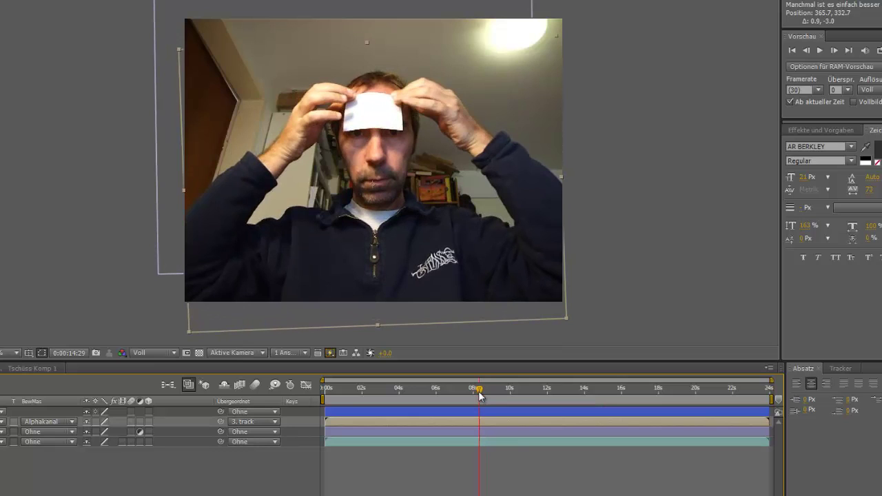
Set the Zettelmaske layer's parent to 3. track.
click(372, 159)
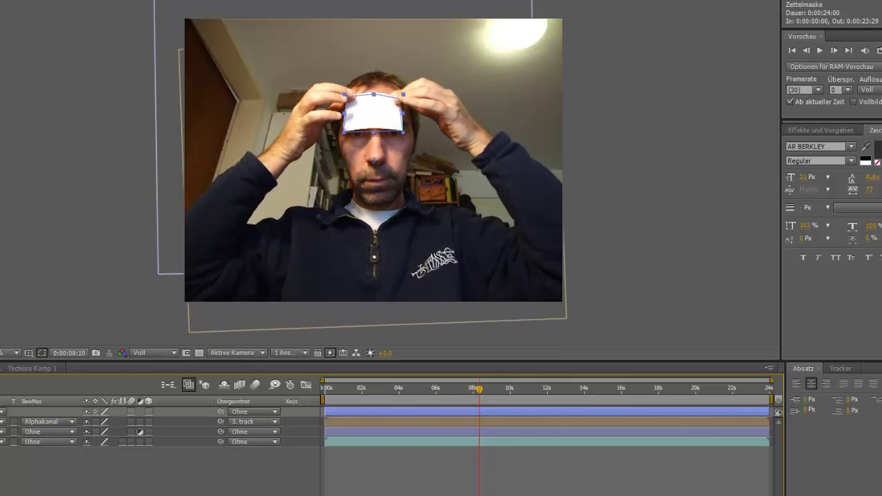
click(278, 413)
click(268, 471)
Scrub to about 8 s to confirm the mask follows the note, then start a numpad-0 RAM preview.
mouse_move(479, 397)
mouse_down()
mouse_move(537, 395)
mouse_move(583, 411)
mouse_move(313, 399)
mouse_up()
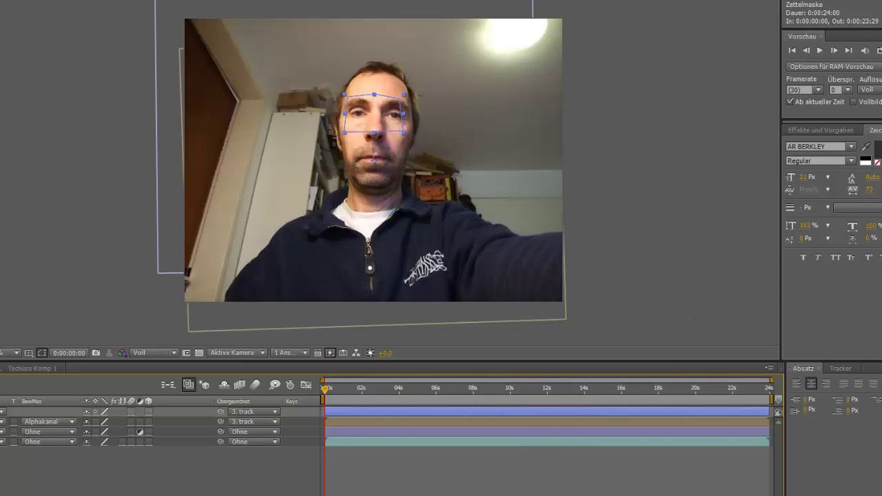
click(879, 44)
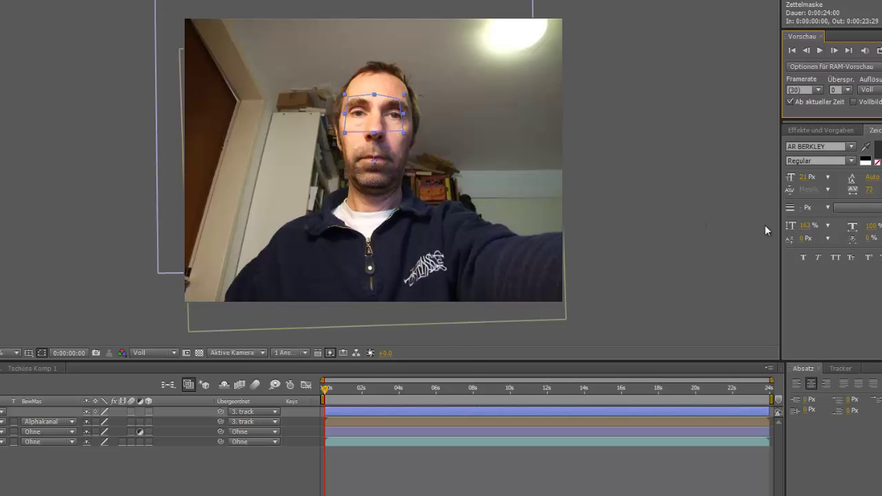
key(KP_0)
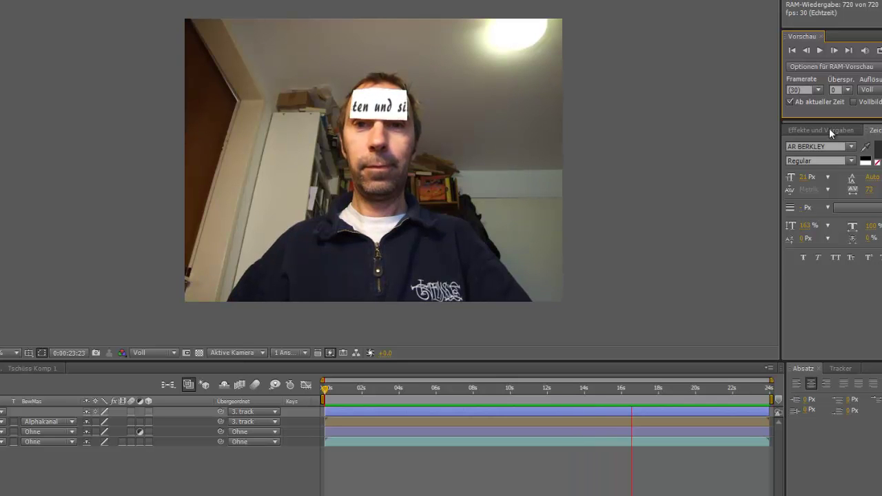
click(805, 128)
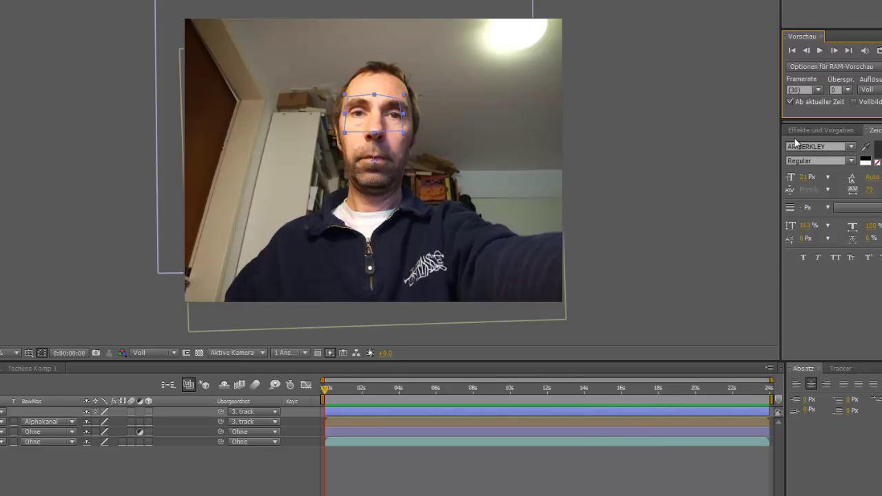
Apply Schneller Weichzeichner from the 'schnell' search to layer 2 and set its Stärke to 1.0.
click(814, 131)
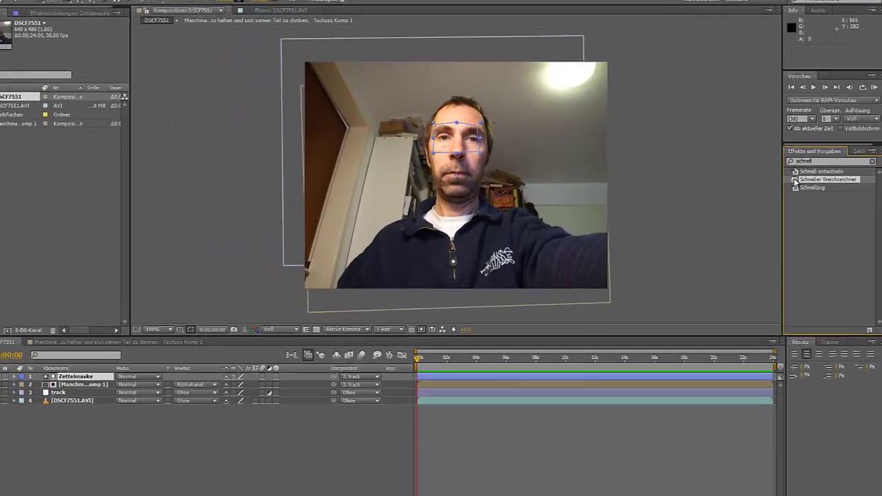
drag(794, 180, 114, 380)
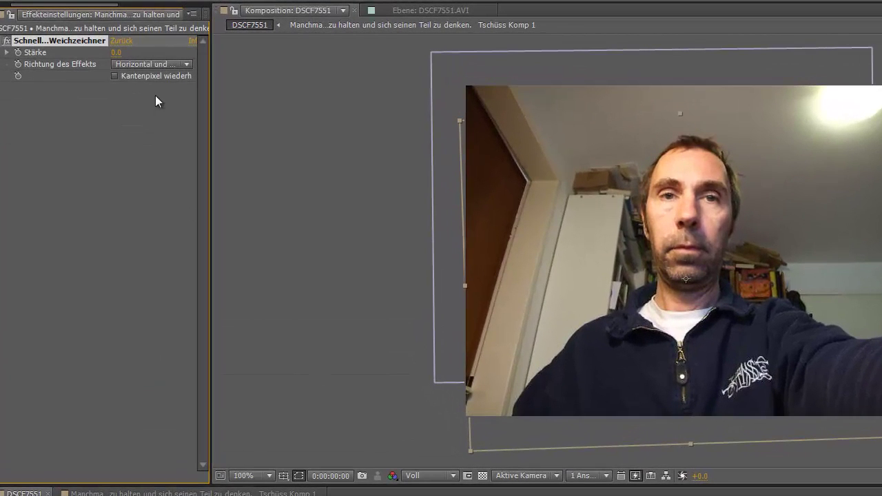
click(116, 53)
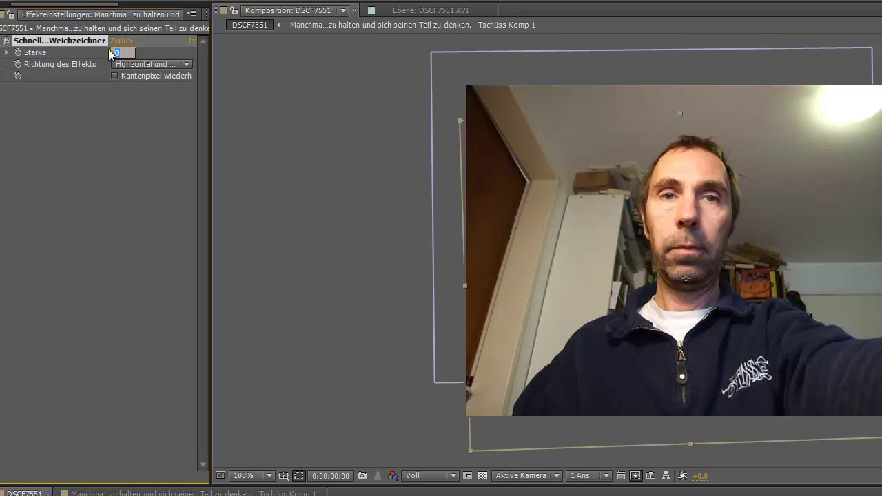
text(1)
click(130, 126)
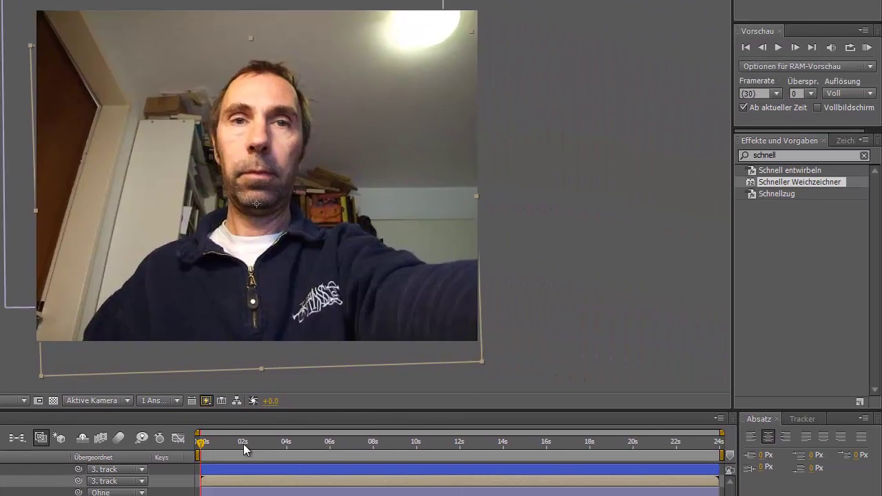
Review frames between 2 and 6 seconds, then RAM-preview the composition from the 10-second mark.
drag(244, 444, 336, 449)
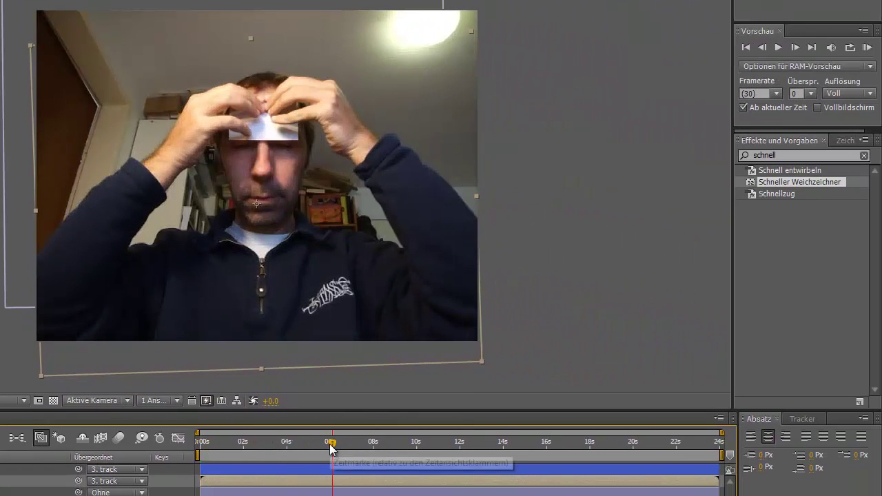
drag(336, 452, 331, 449)
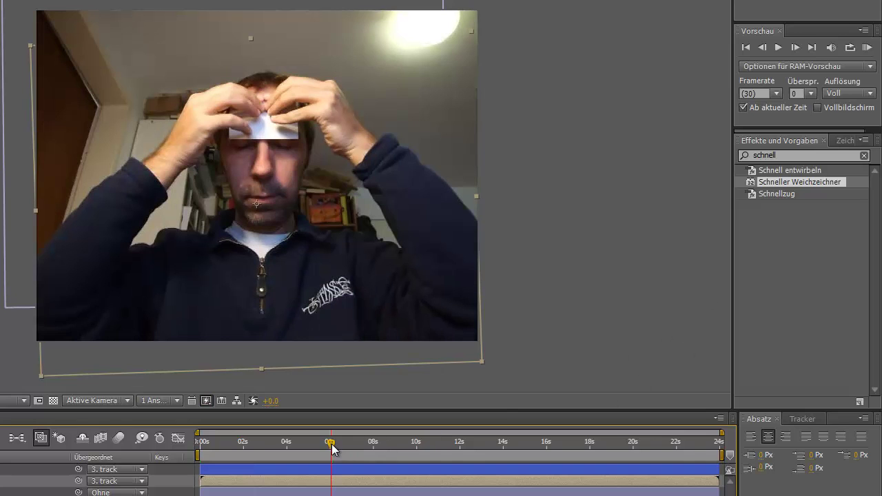
click(416, 452)
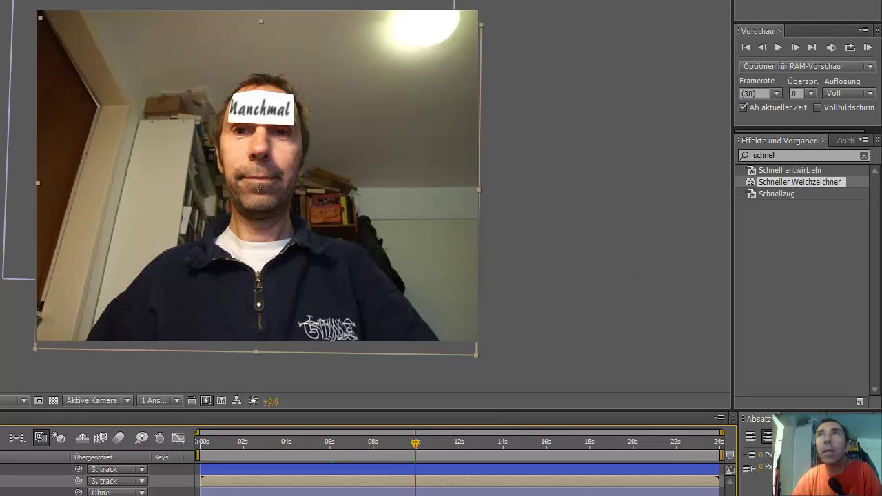
click(867, 48)
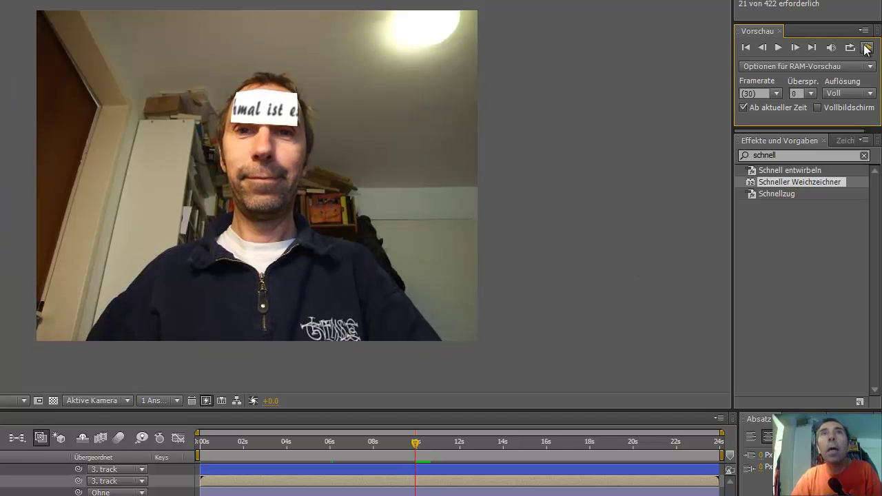